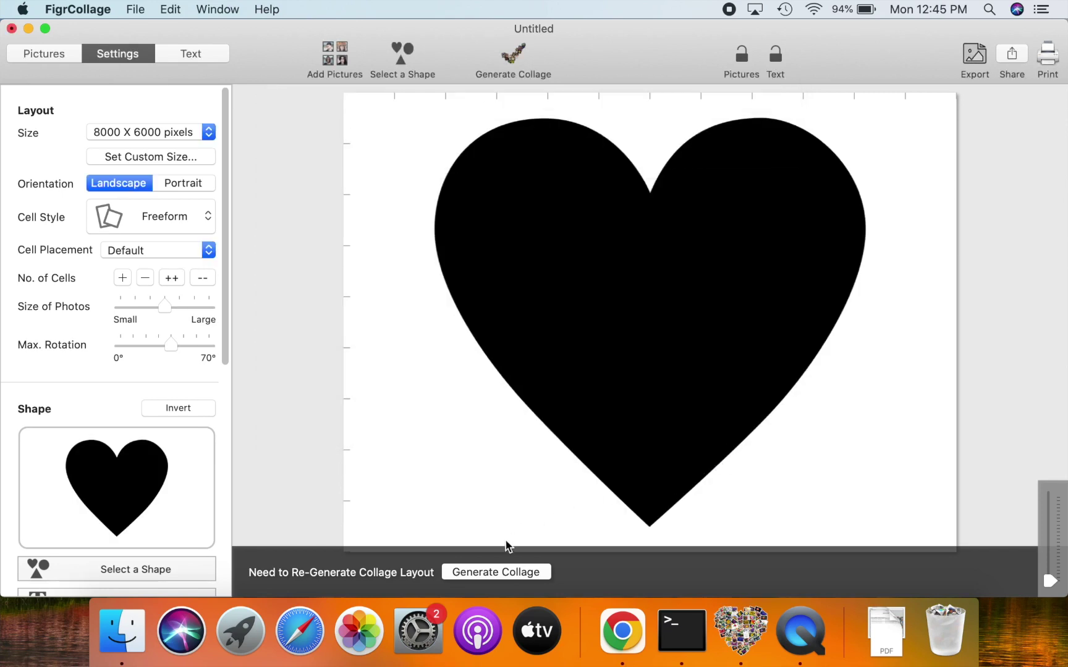
- Generate the photo collage from the heart shape
left_click(497, 572)
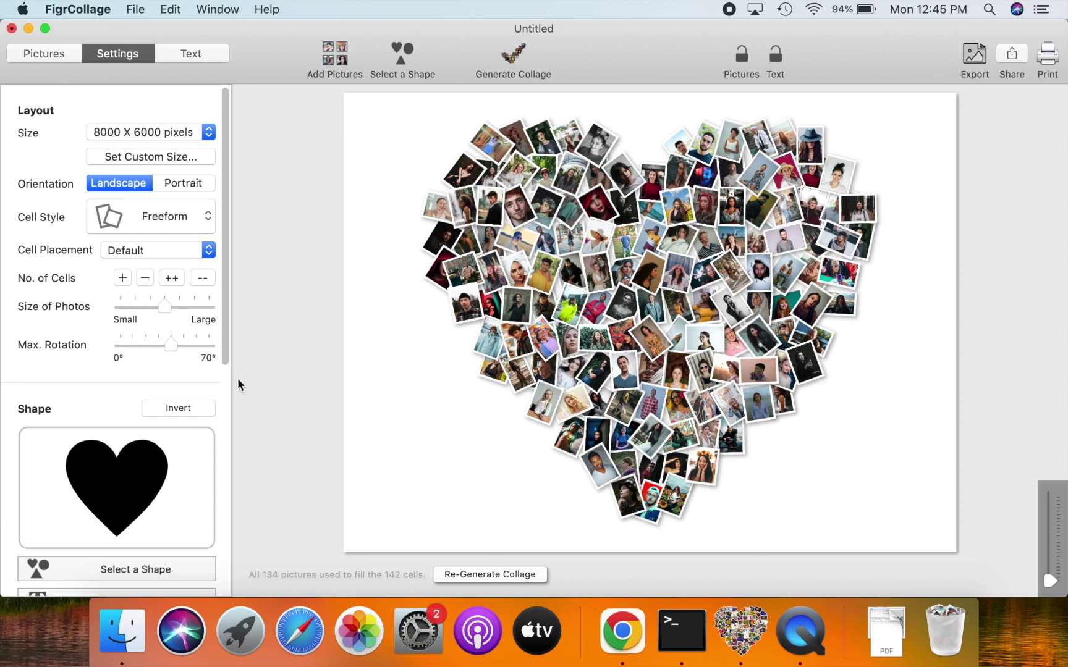
- Try the largest and smallest photo sizes, and maximum rotations of 70° and 0°, on the heart collage
left_click(212, 308)
left_click_drag(179, 301, 117, 306)
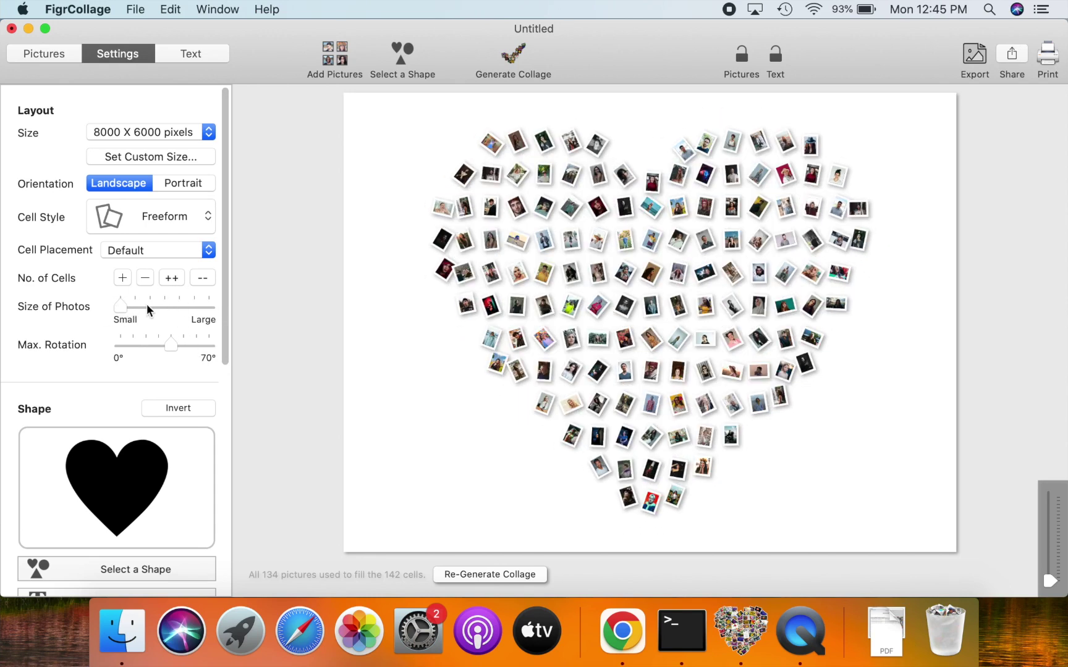
left_click(163, 305)
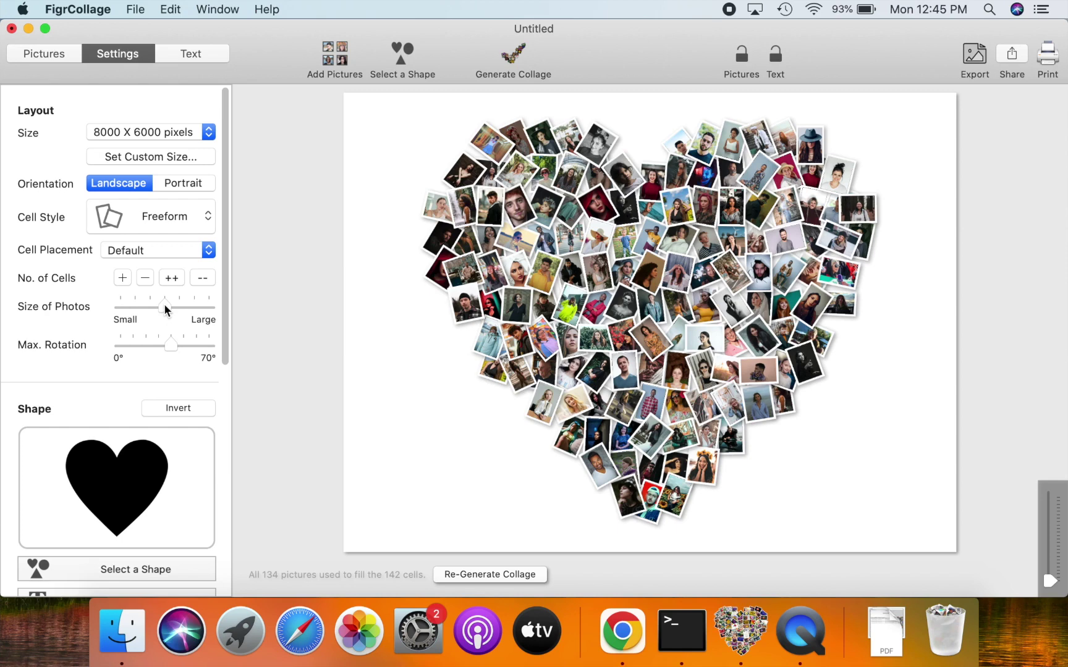
left_click(211, 347)
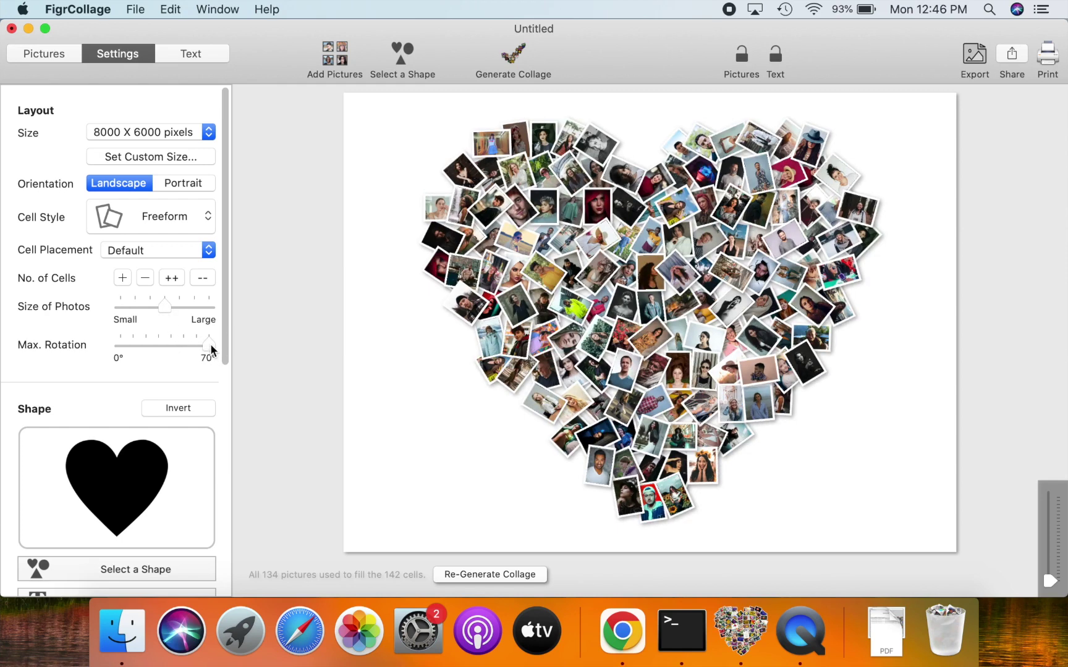
left_click_drag(183, 343, 133, 341)
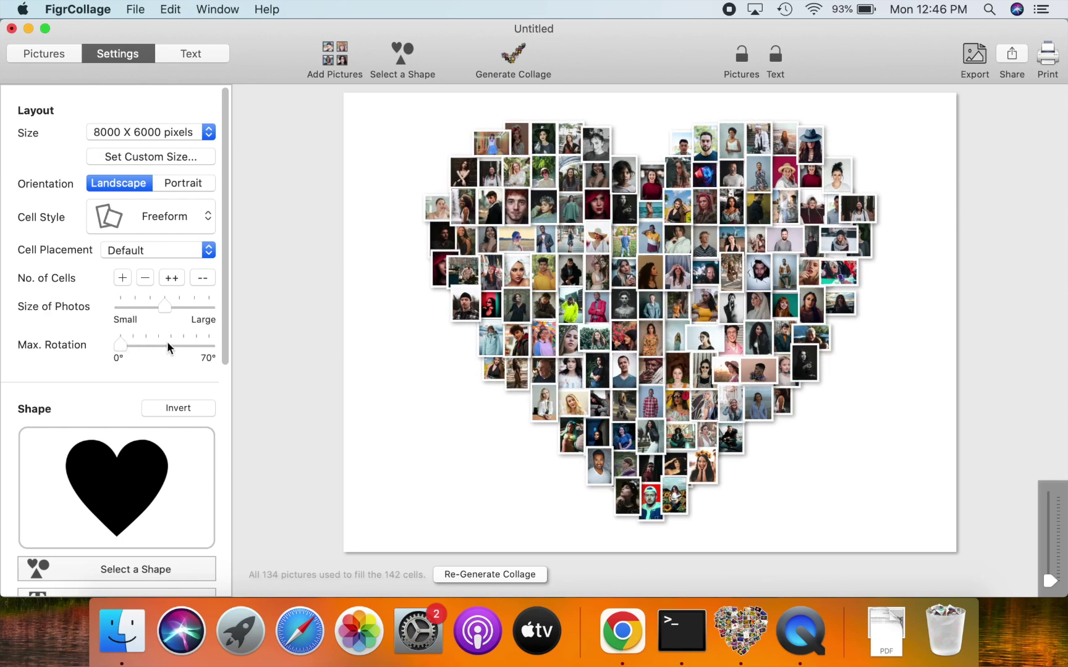
- Turn the picture shadows off and back on
scroll(168, 478, "down", 10)
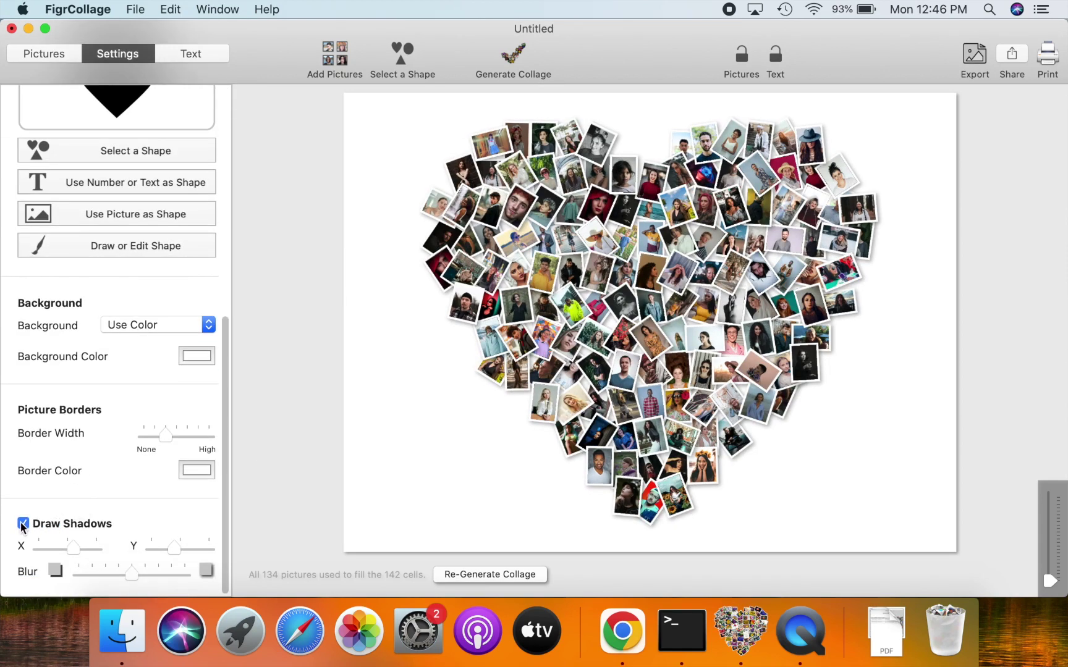
left_click(23, 525)
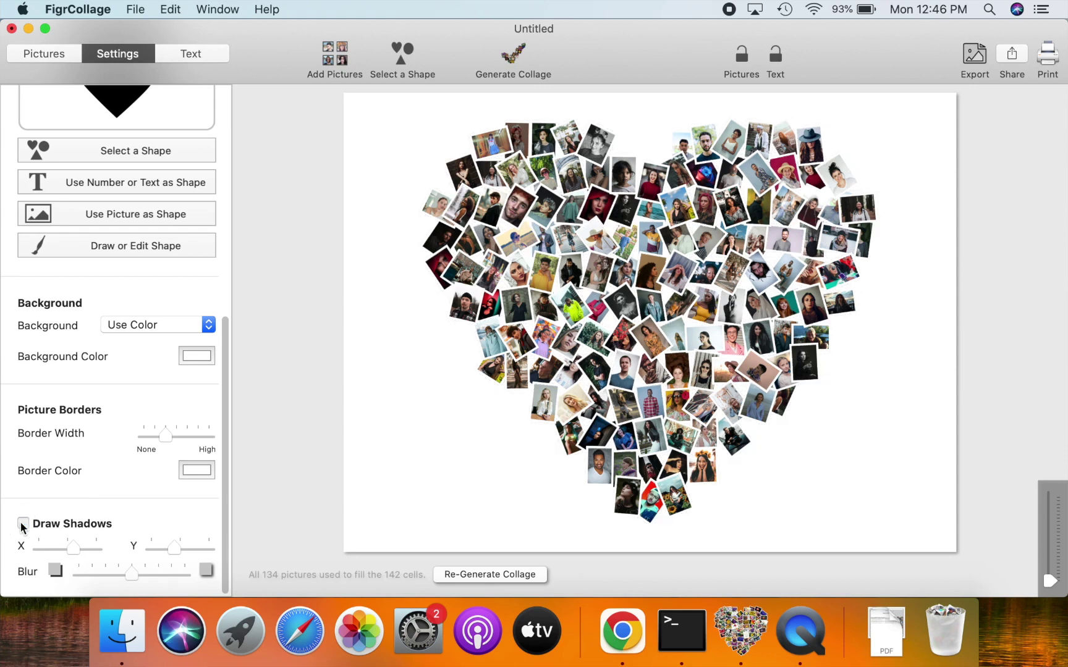
left_click(23, 525)
- Set the collage's background color to black
left_click(188, 357)
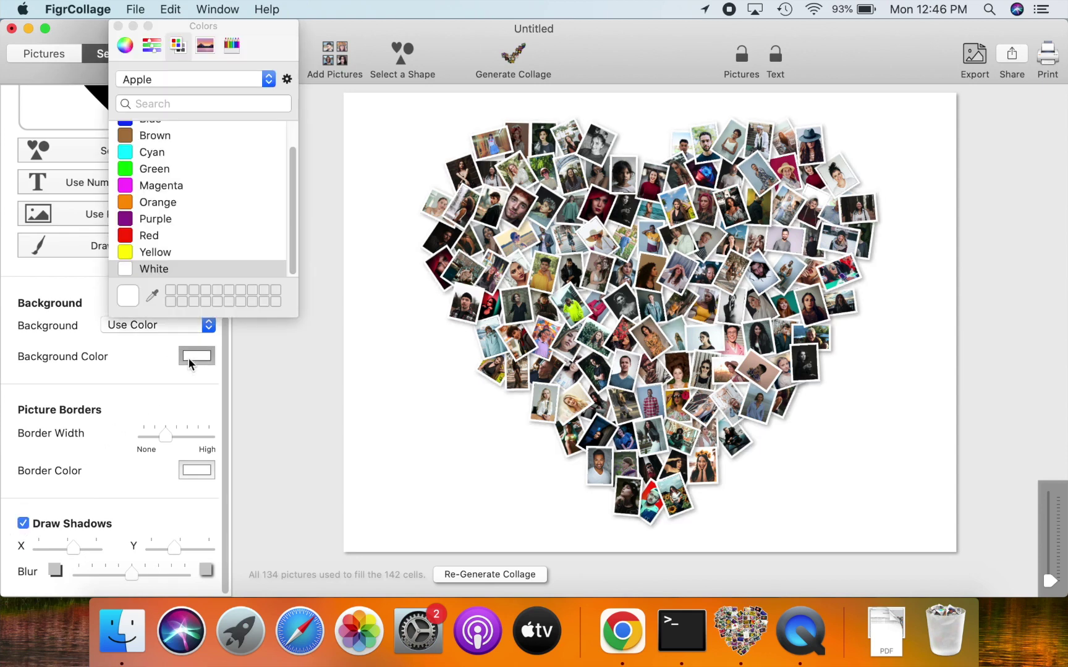
scroll(186, 226, "up", 3)
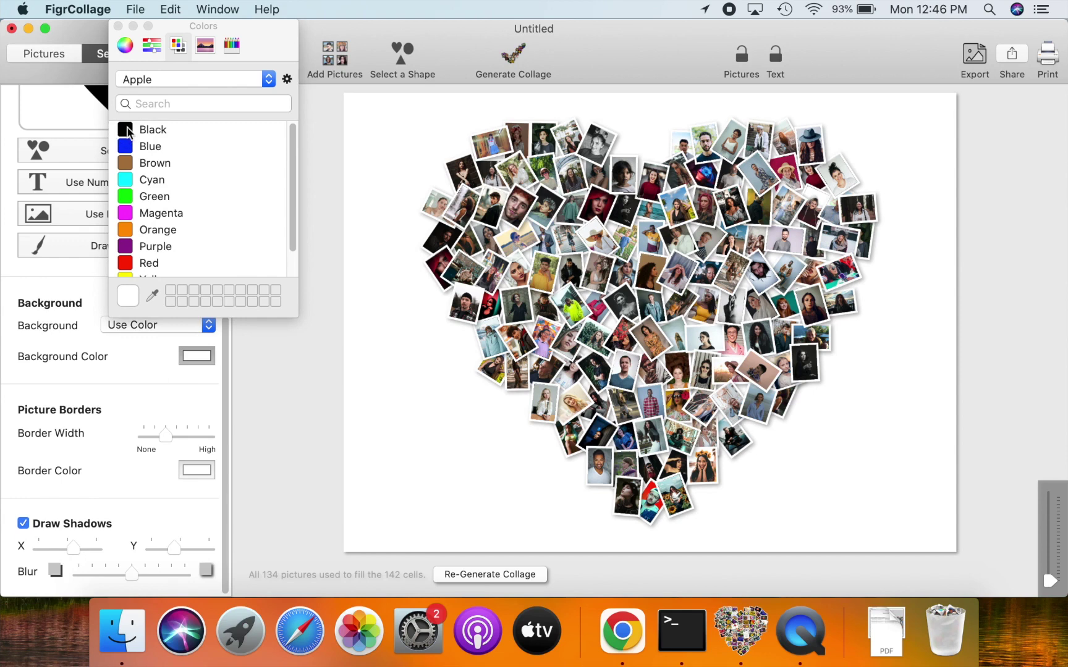
left_click(128, 131)
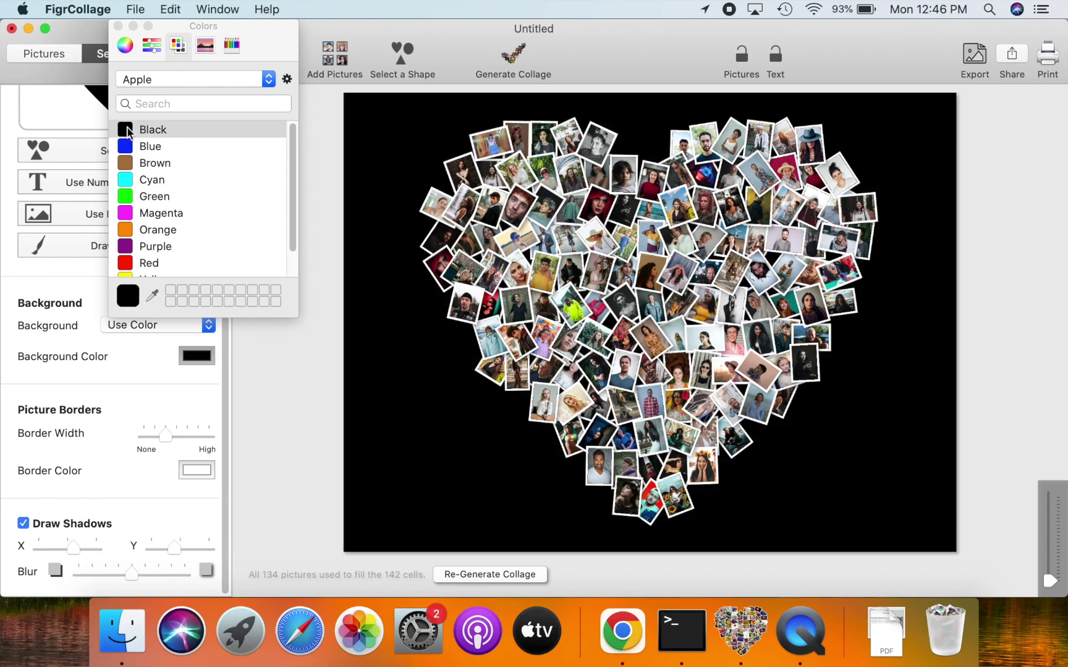
left_click(118, 27)
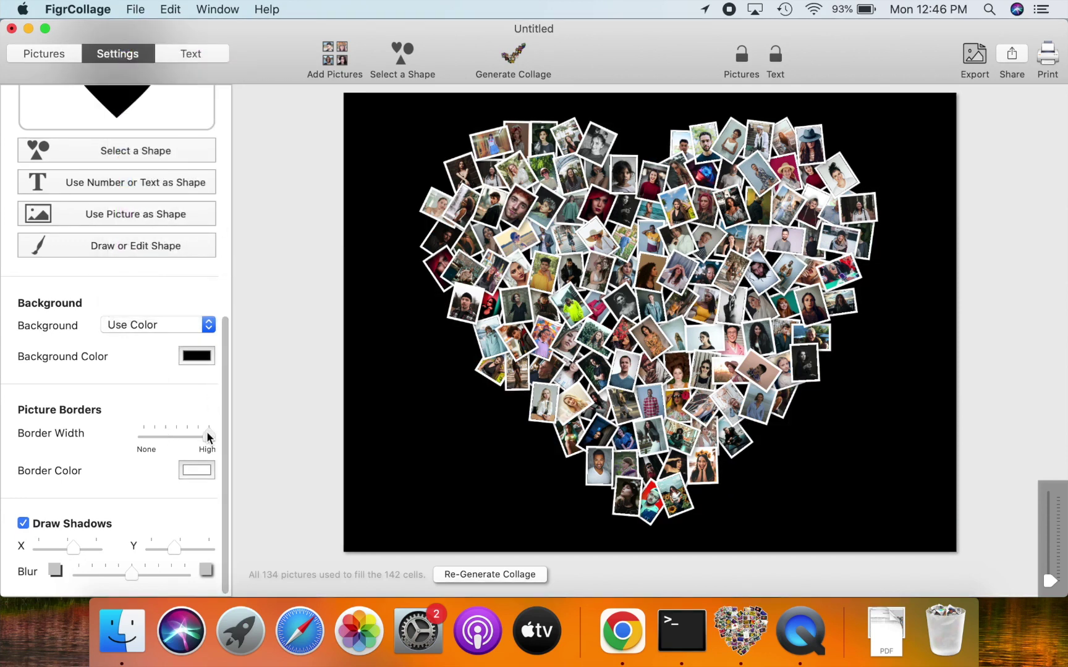
- Try the highest border width and no border on the pictures, and return to the medium-low width
left_click(207, 434)
left_click_drag(187, 434, 150, 440)
left_click(141, 437)
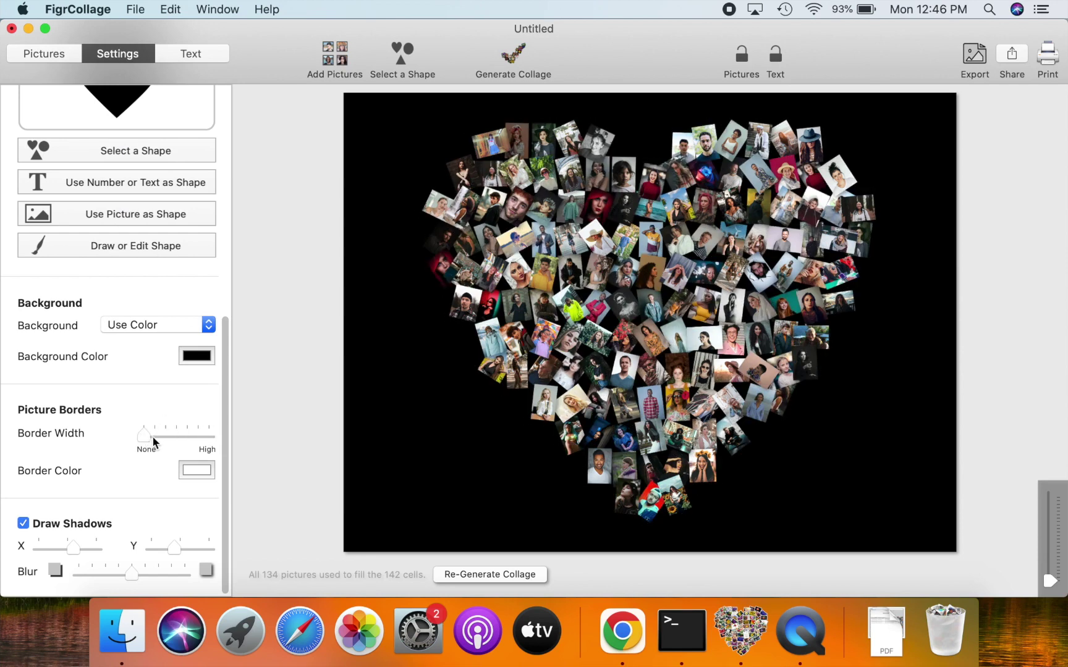
left_click(165, 436)
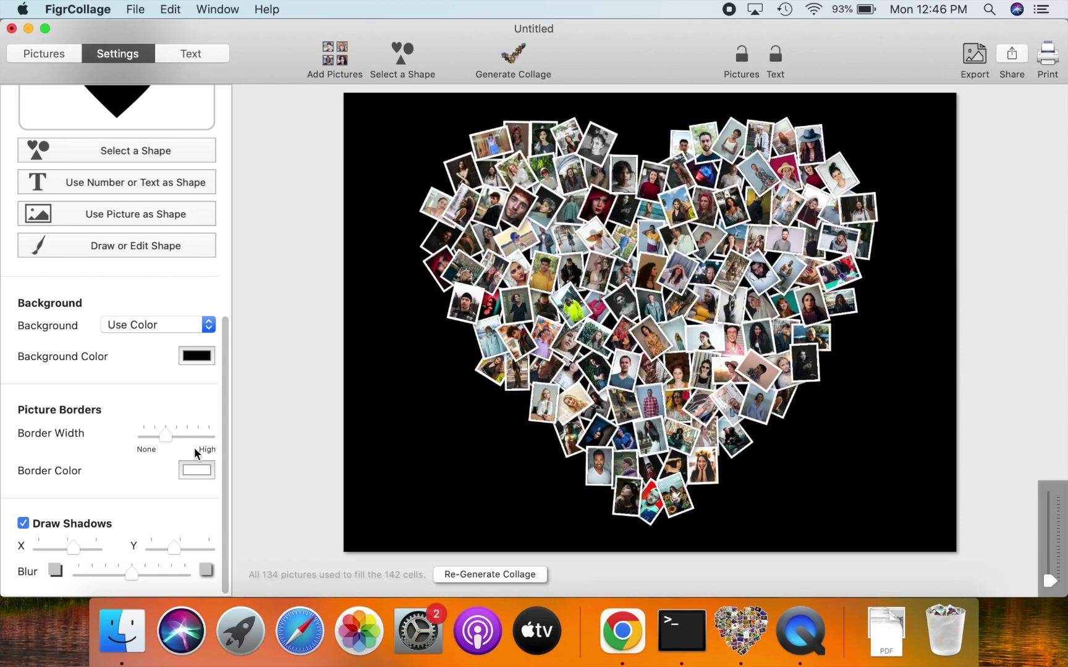
- Preview red and brown picture borders, and set the border color to black
left_click(192, 472)
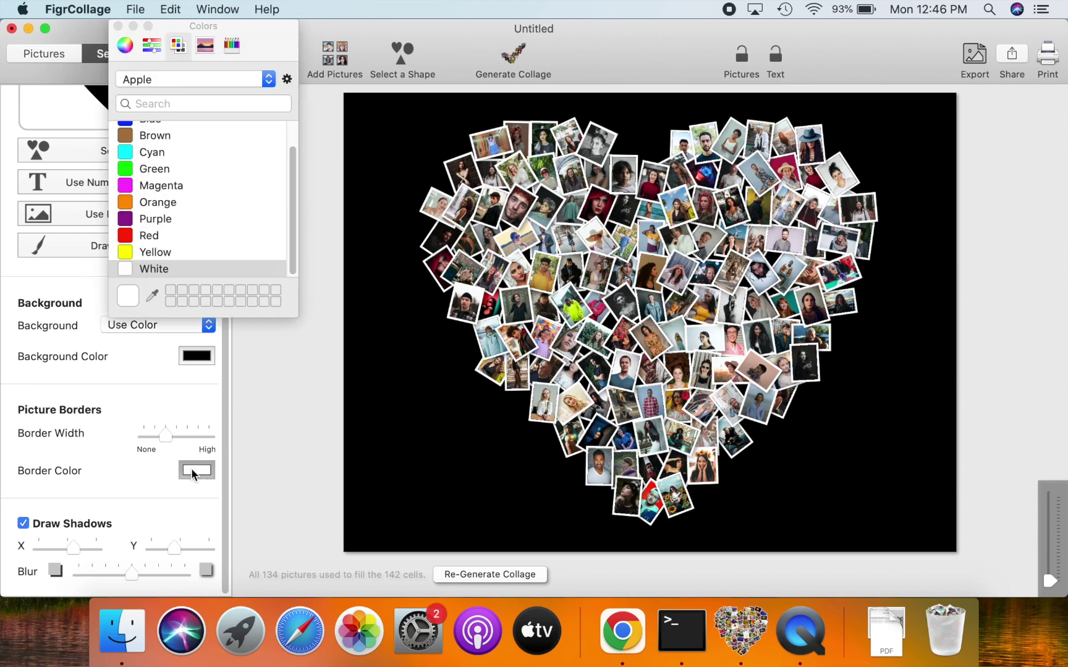
left_click(129, 239)
left_click(129, 137)
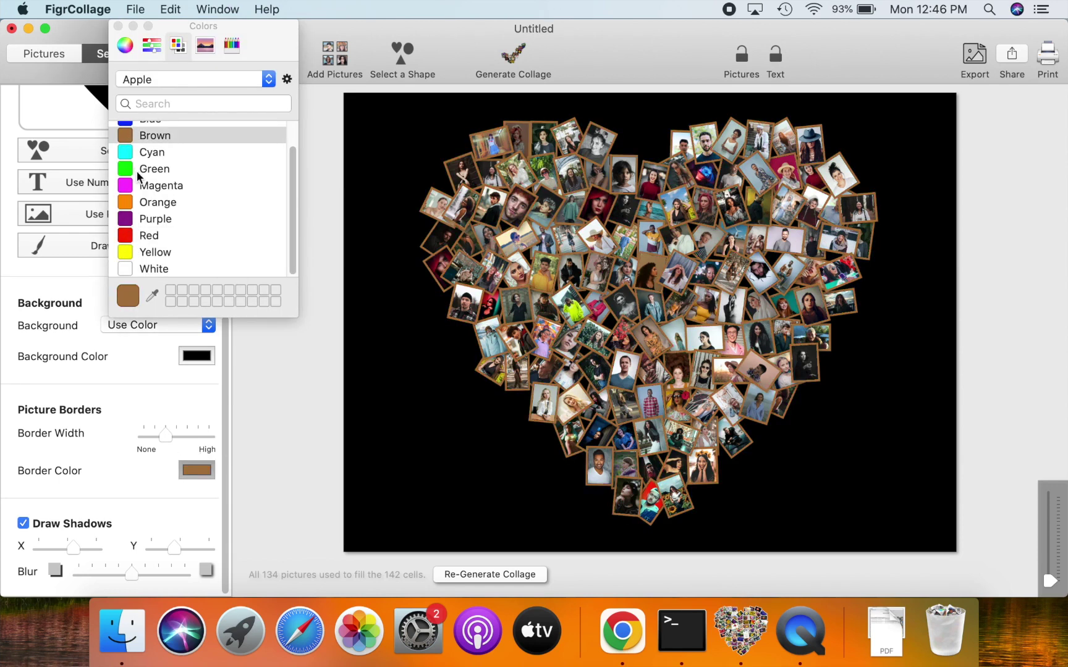
scroll(138, 173, "up", 2)
left_click(127, 133)
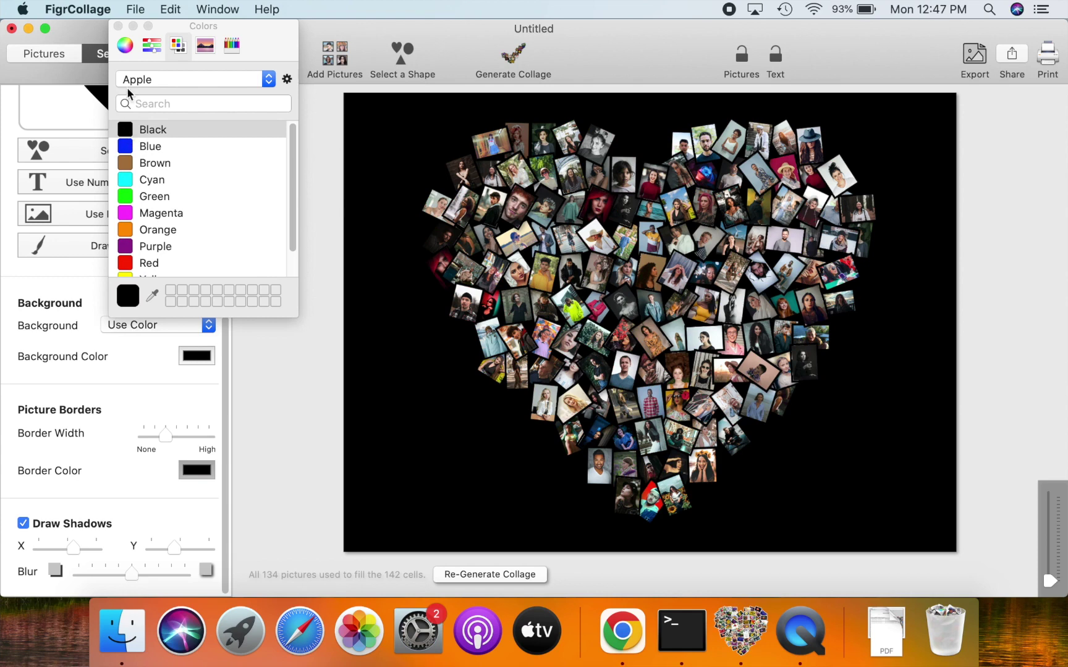
left_click(117, 26)
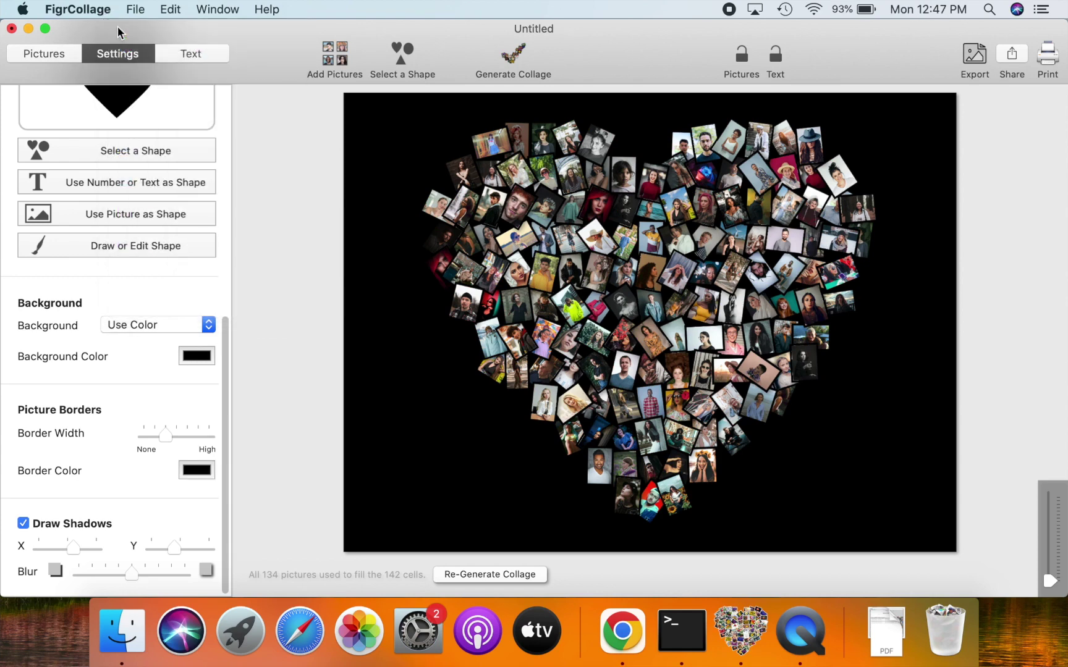
- Move a photo out of the heart's lower left side, enlarge and straighten it, and place it back on the heart's edge
left_click_drag(507, 350, 441, 406)
left_click_drag(513, 405, 520, 448)
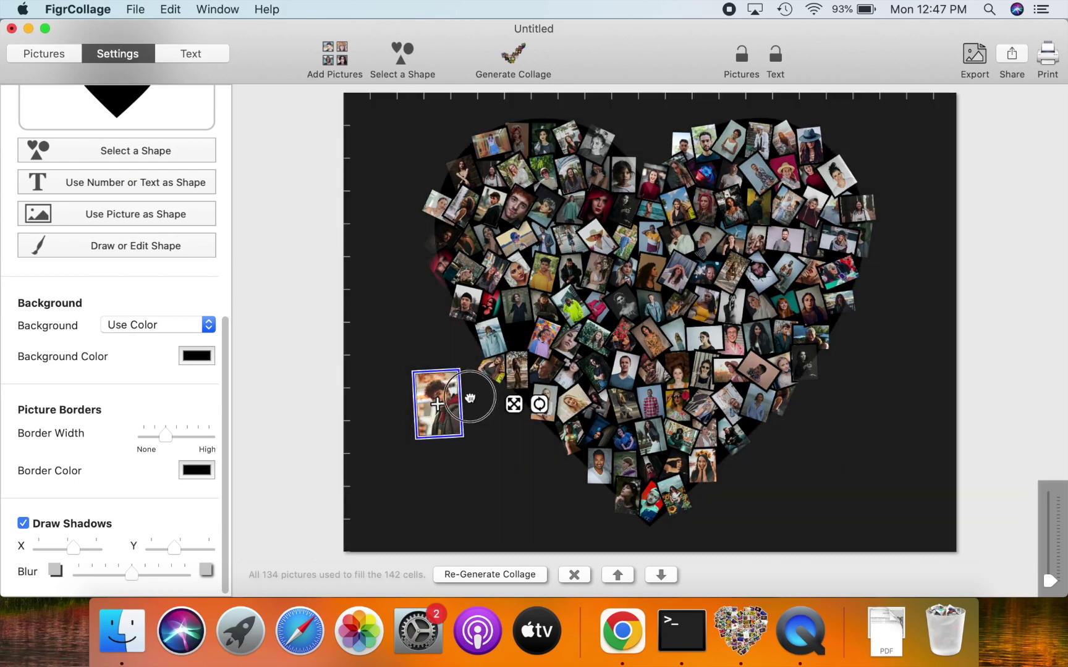
left_click_drag(438, 401, 519, 385)
- Change the enlarged photo's stacking order by raising it, lowering it and raising it again above its neighbours
left_click(617, 575)
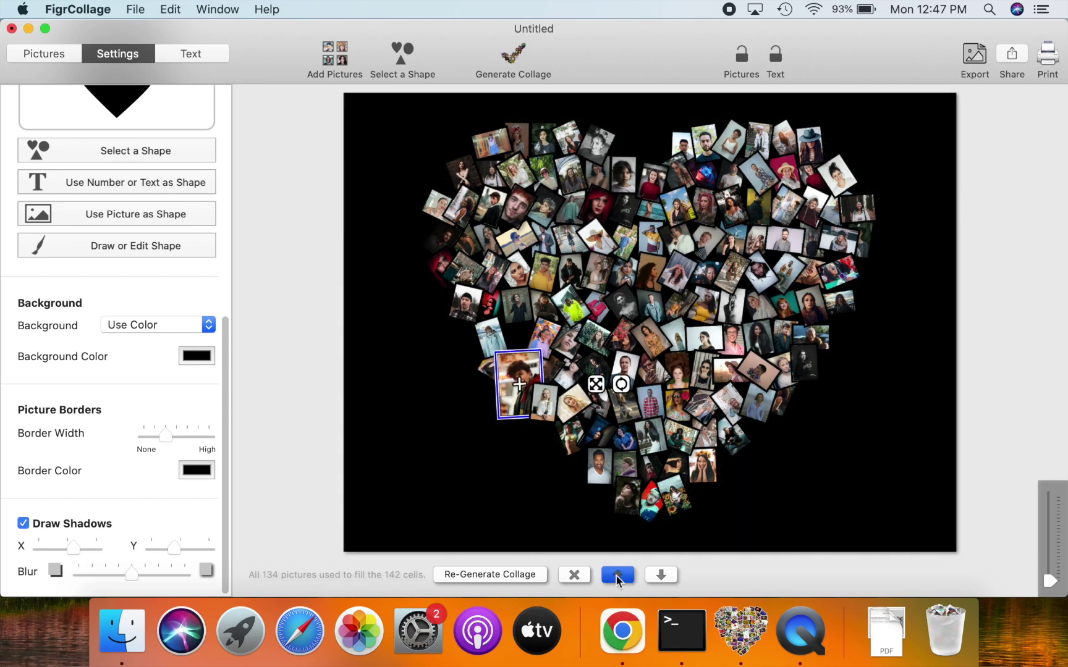
left_click(660, 575)
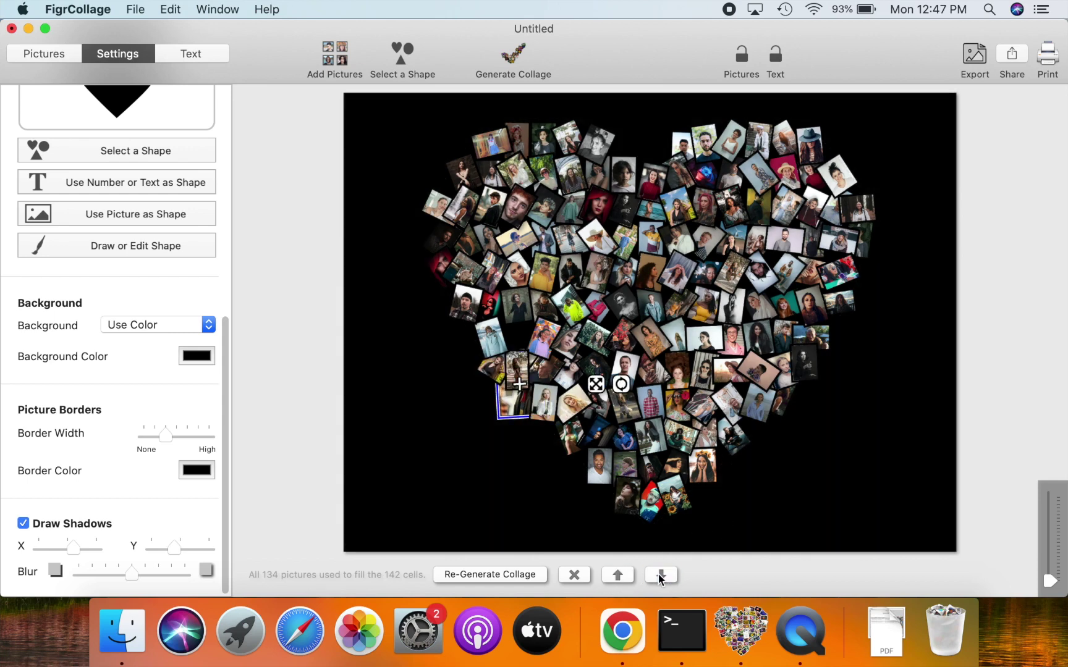
left_click(618, 575)
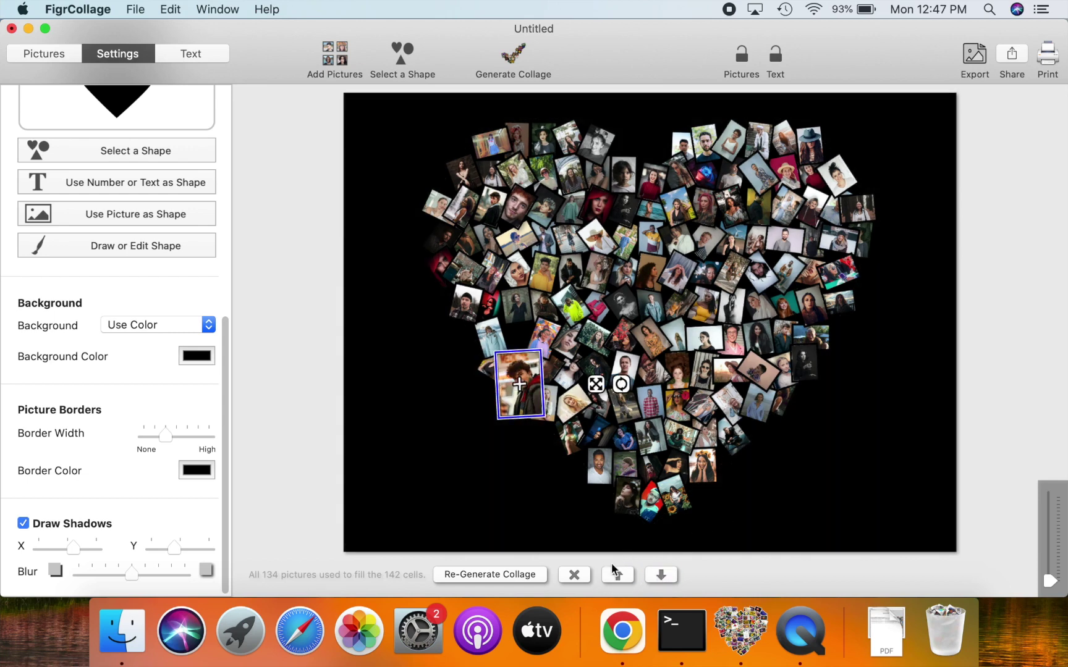
- Delete the enlarged photo and fill its gap with the portrait of the man in a white T-shirt
left_click(573, 576)
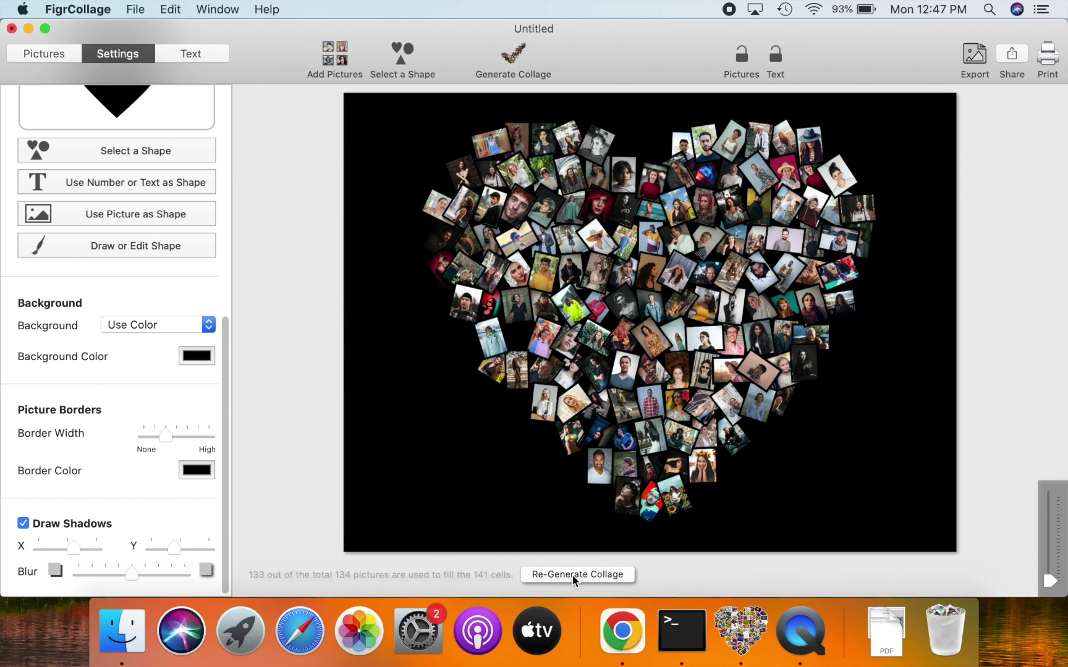
left_click(48, 53)
left_click_drag(154, 225, 522, 337)
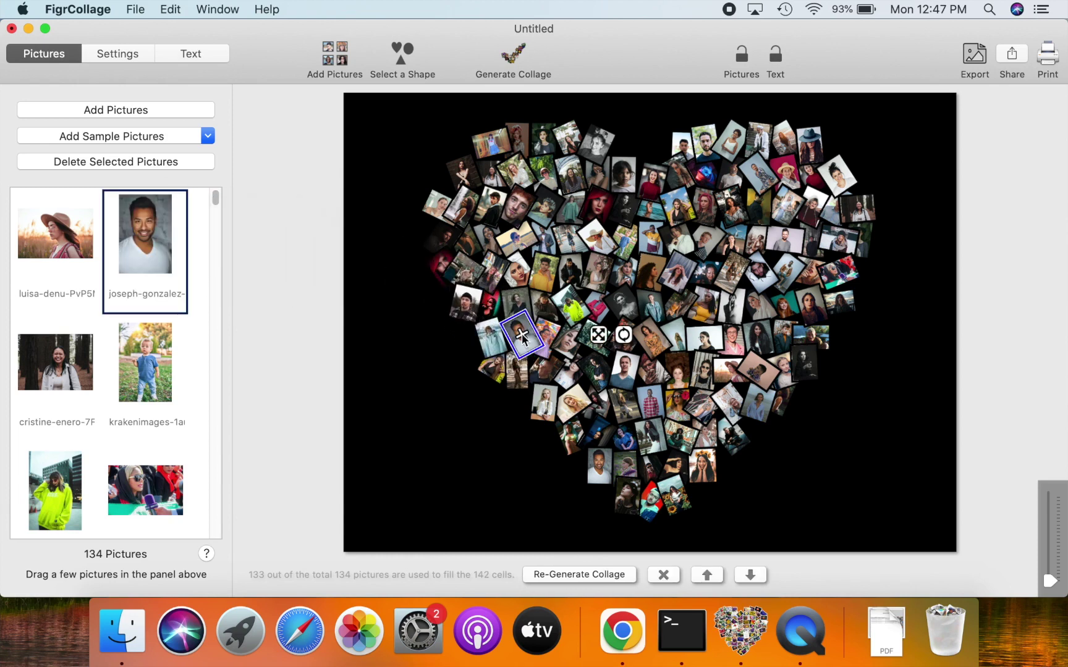
- Export the collage to the desktop as heart-1.jpeg
left_click(965, 57)
left_click(210, 238)
type("heart-1.jpeg")
left_click(864, 440)
- Open heart-1.jpeg from the desktop in Preview to check the exported collage, and close it
left_click(28, 28)
double_click(1004, 243)
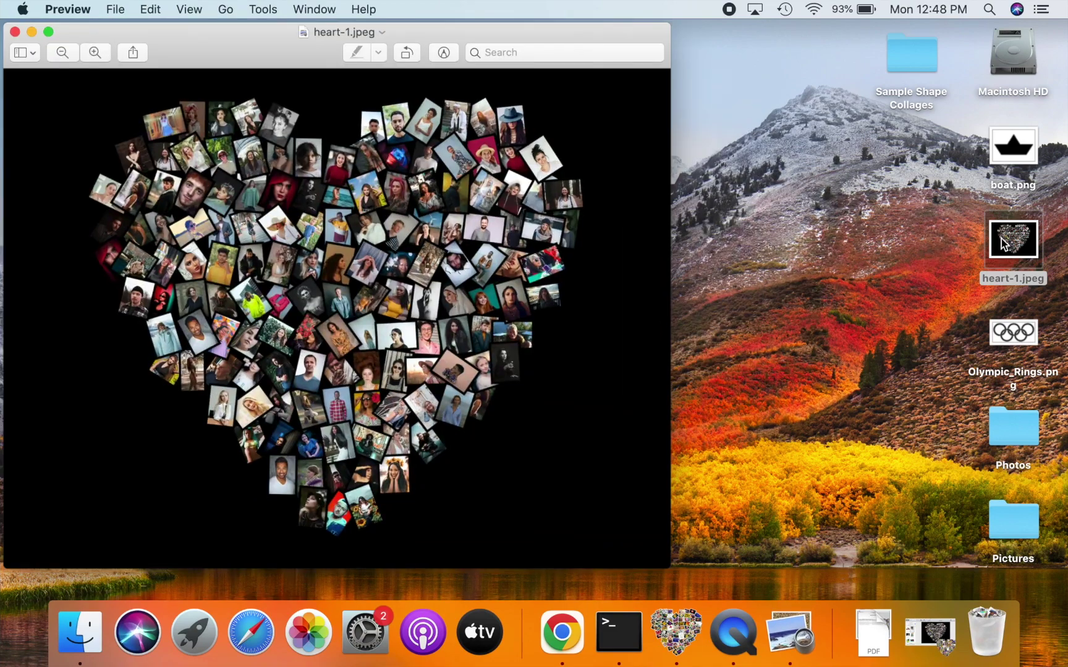
left_click(15, 31)
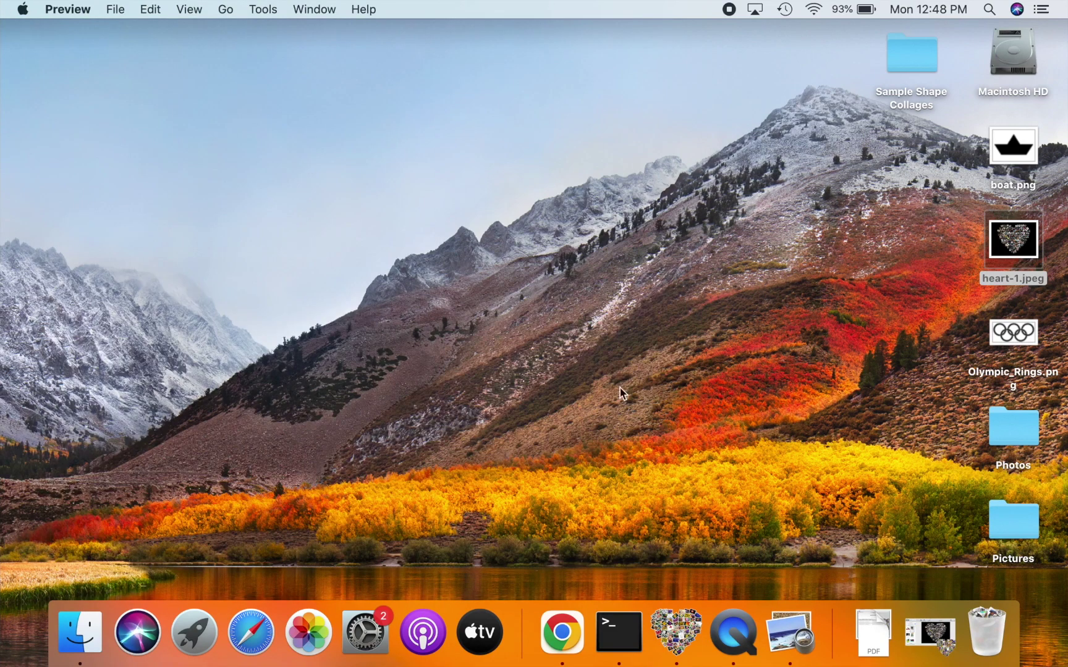
- Switch back to FigrCollage, invert the heart shape and generate the collage around it
left_click(677, 630)
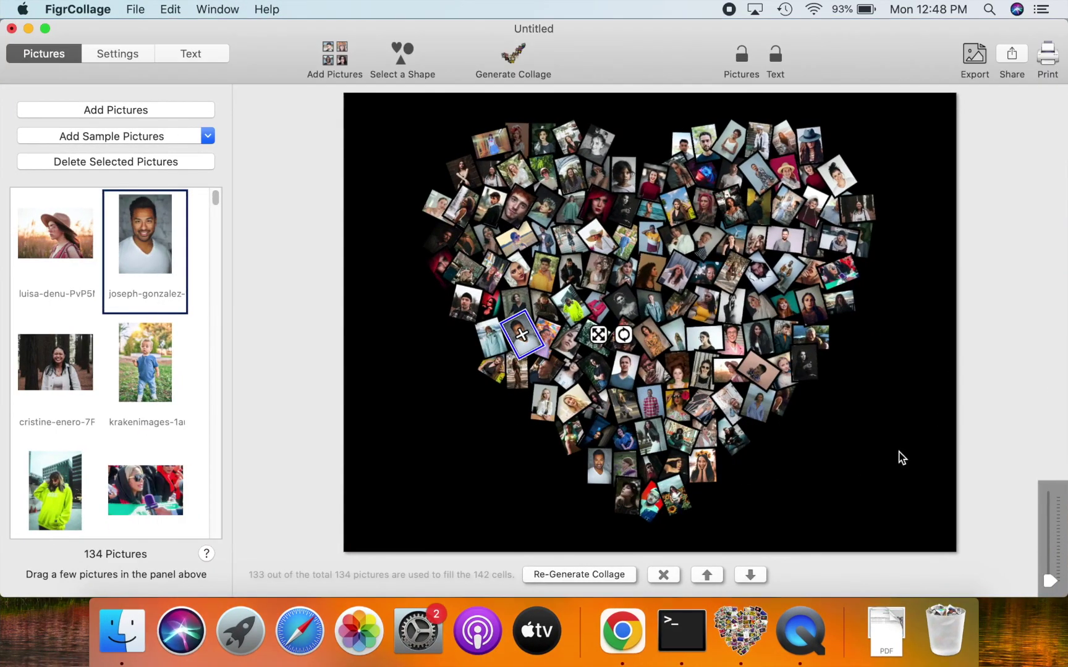
left_click(133, 55)
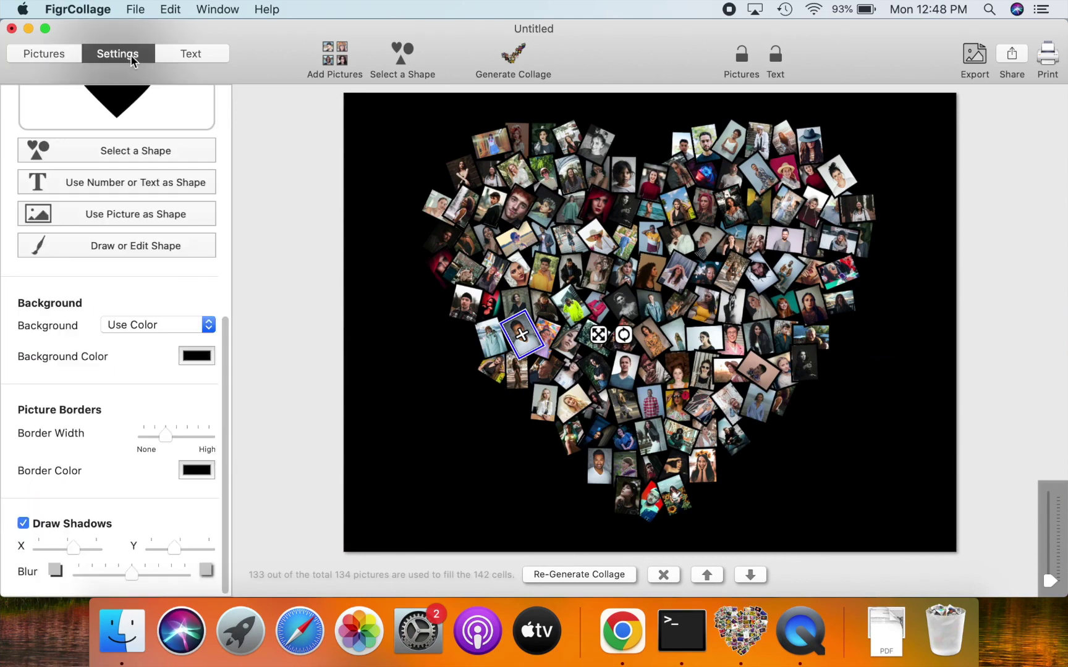
scroll(176, 303, "up", 5)
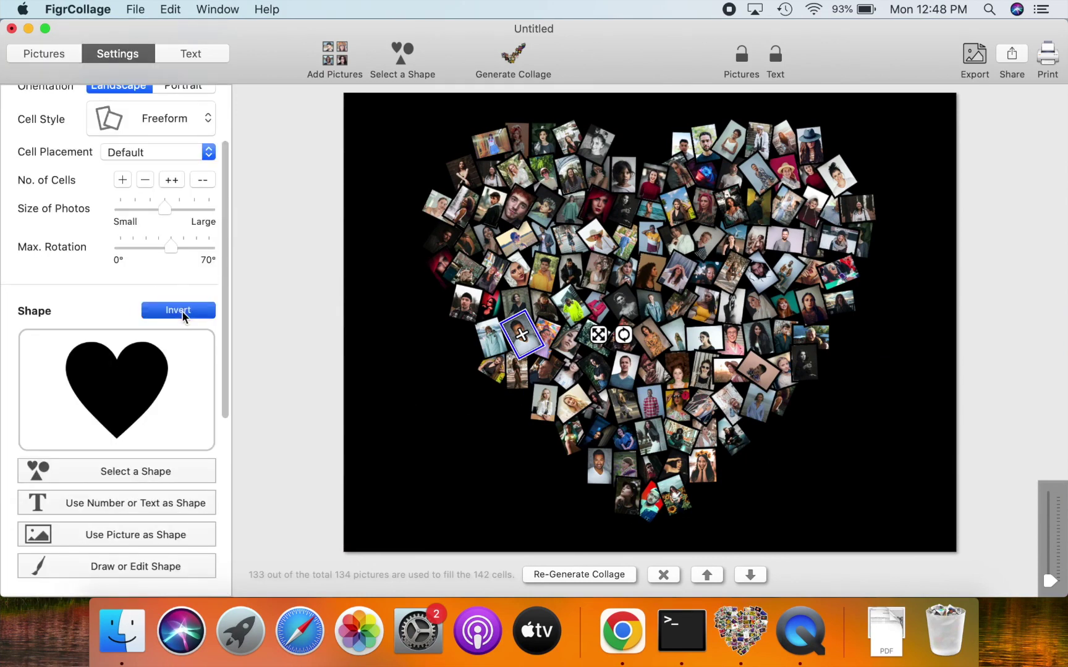
left_click(182, 313)
left_click(535, 568)
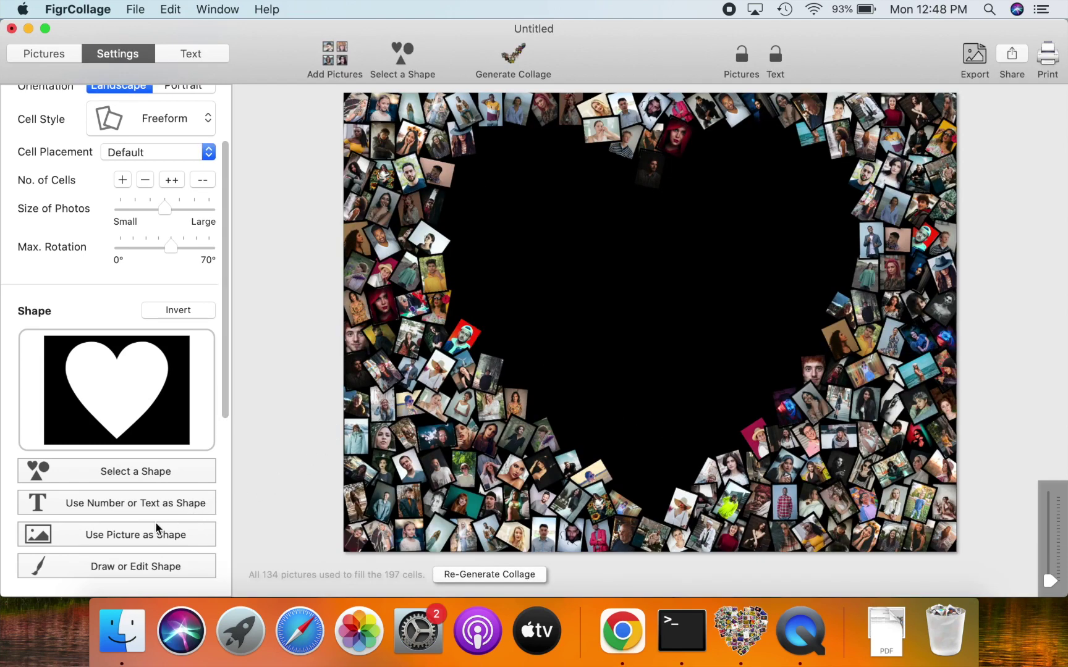
- Use the uncropped picture boat.png from the desktop as the shape with the default threshold, and generate the collage
left_click(131, 533)
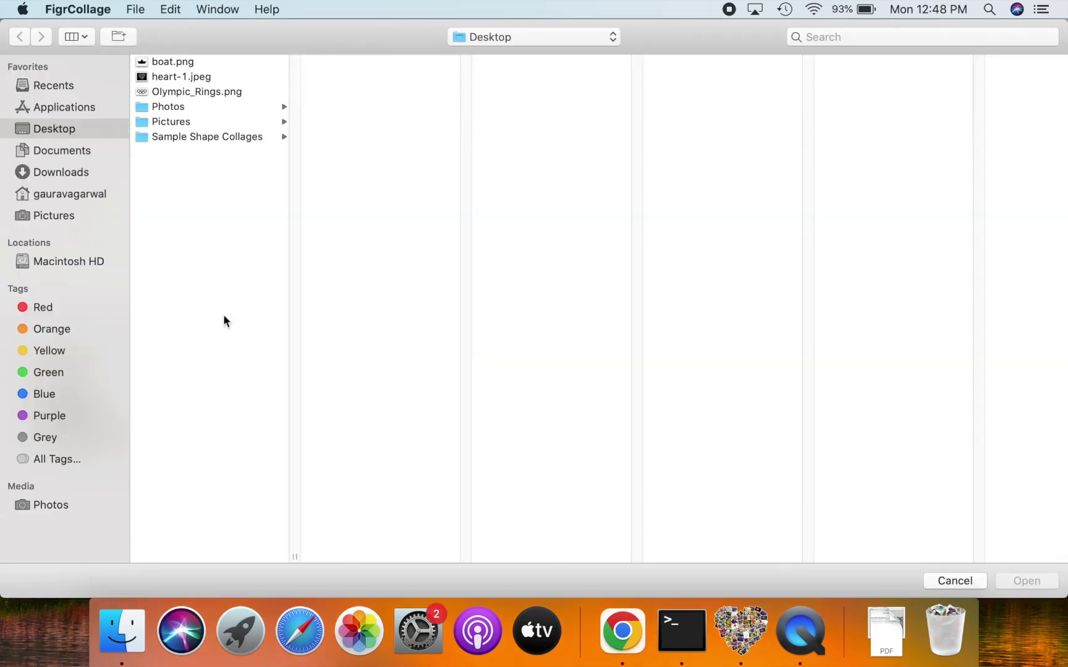
left_click(173, 61)
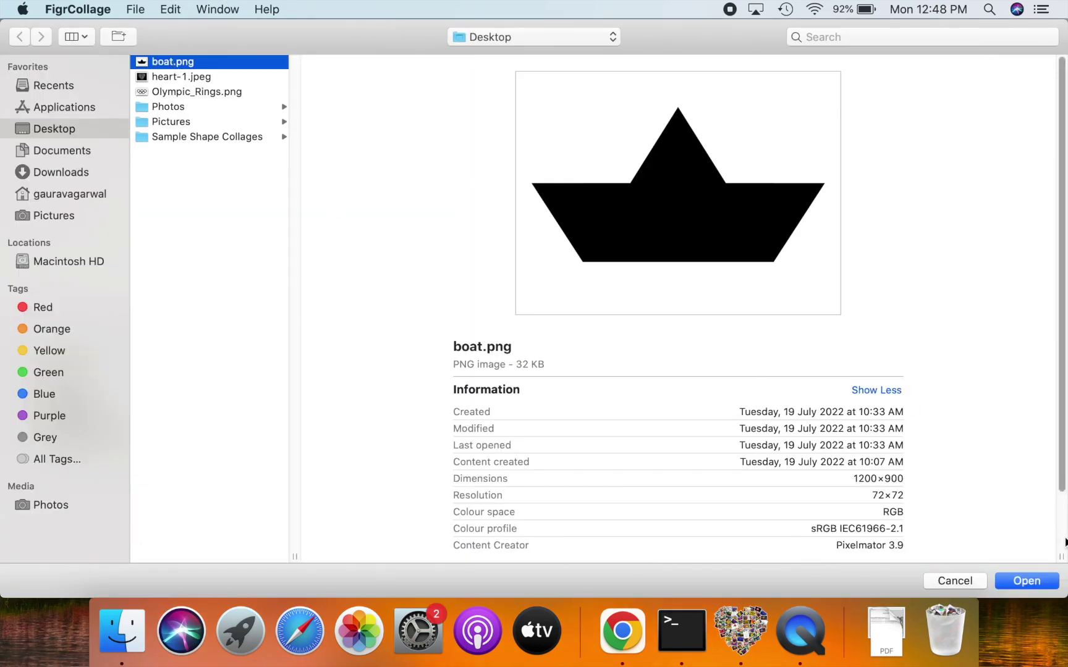
left_click(1027, 580)
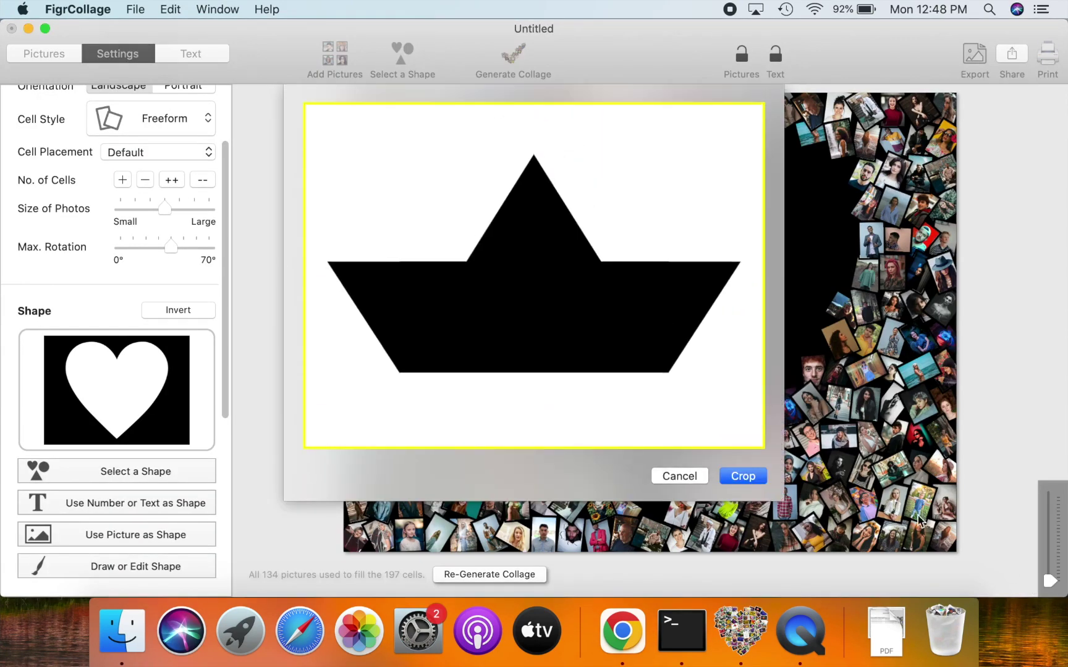
left_click(745, 477)
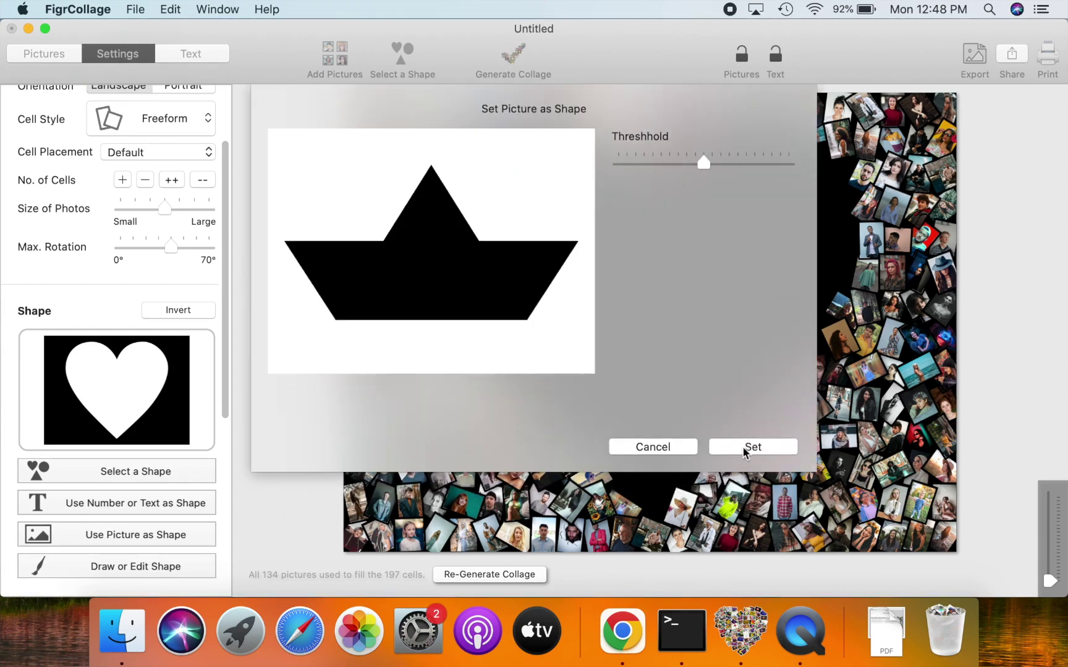
left_click(747, 447)
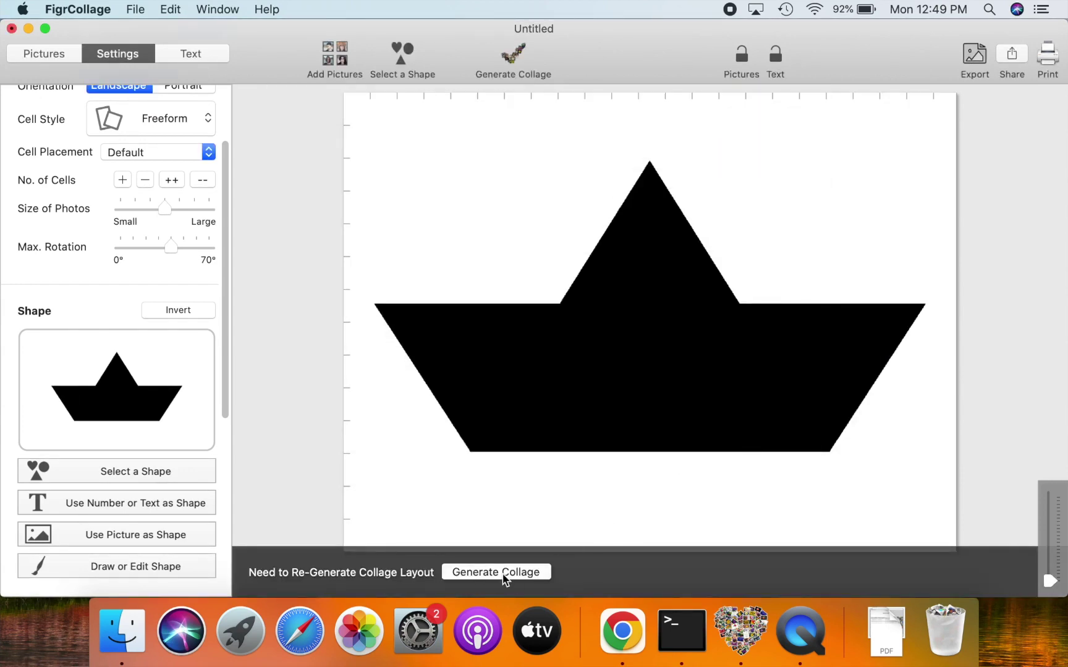
left_click(504, 574)
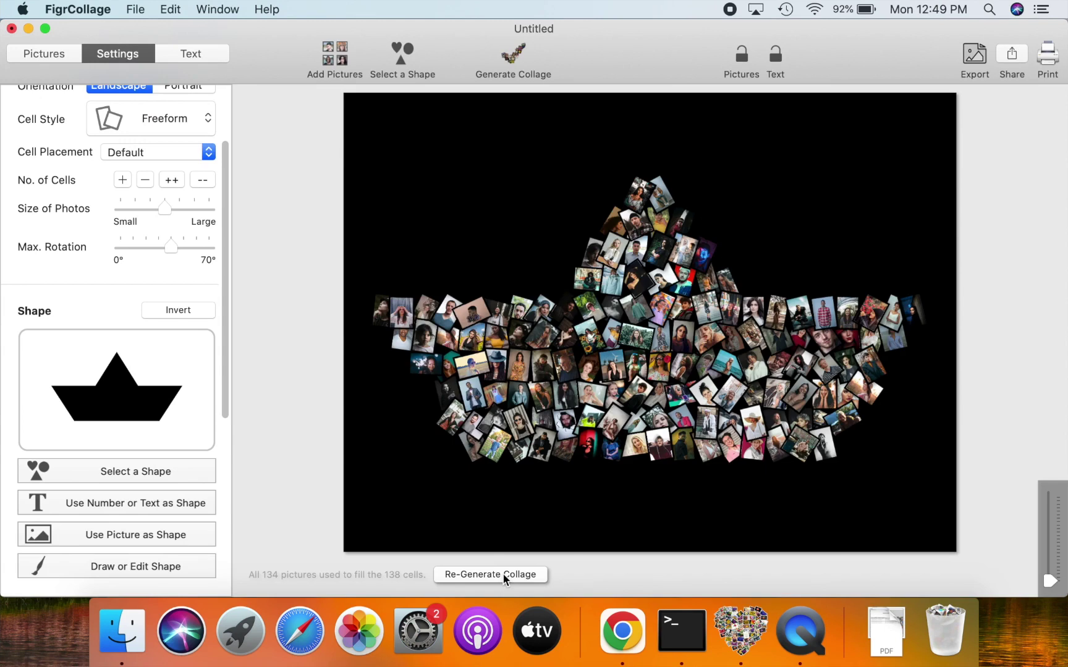
- Set the boat collage's background colour to White from the Apple colour list
scroll(131, 430, "up", 1)
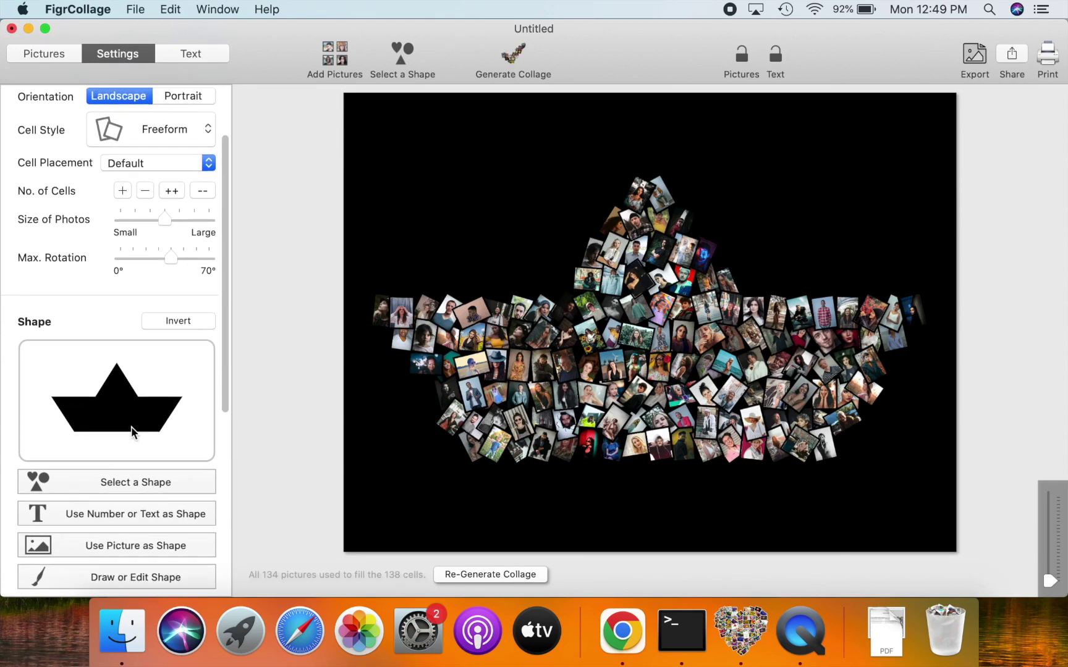
scroll(133, 427, "down", 12)
left_click(195, 358)
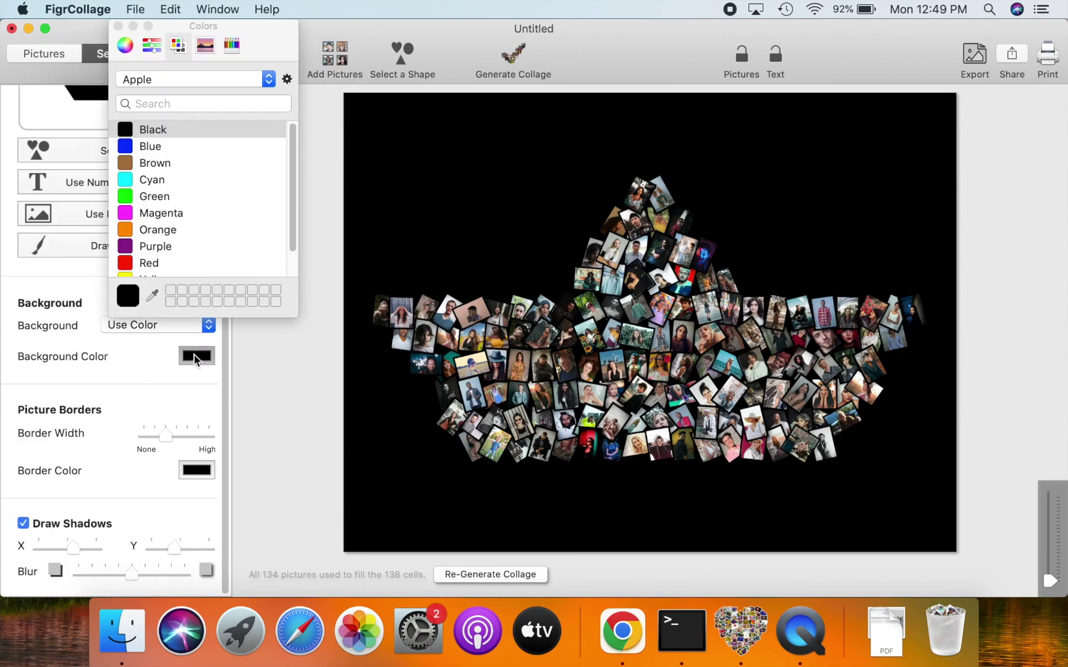
scroll(173, 214, "down", 2)
left_click(124, 269)
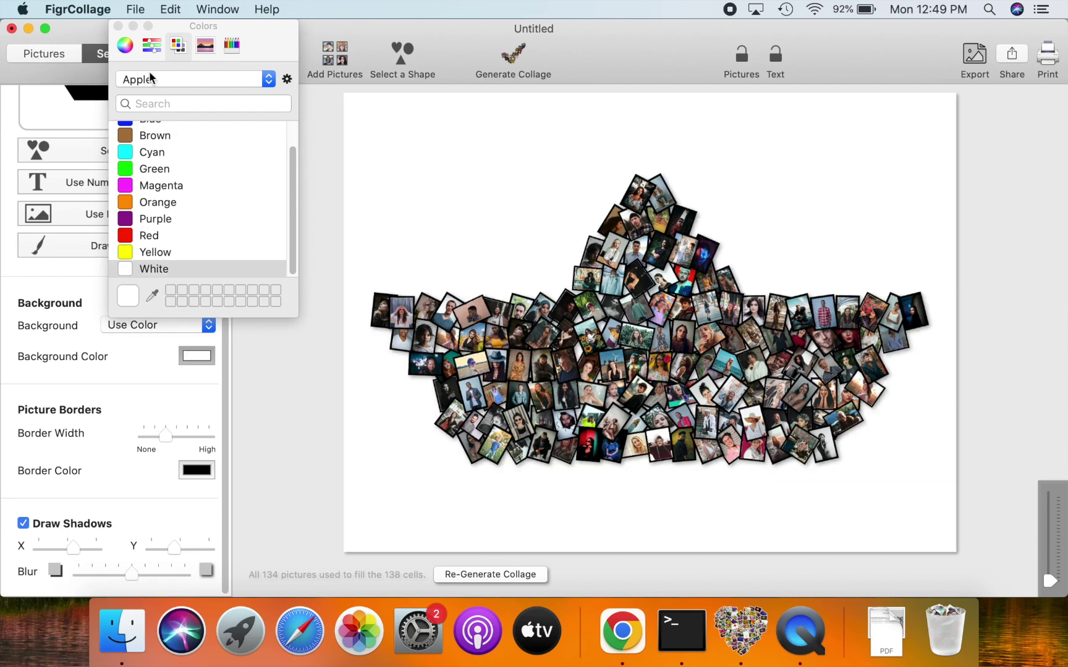
left_click(117, 26)
- Change the collage's cell style to Rectangular
scroll(133, 192, "up", 10)
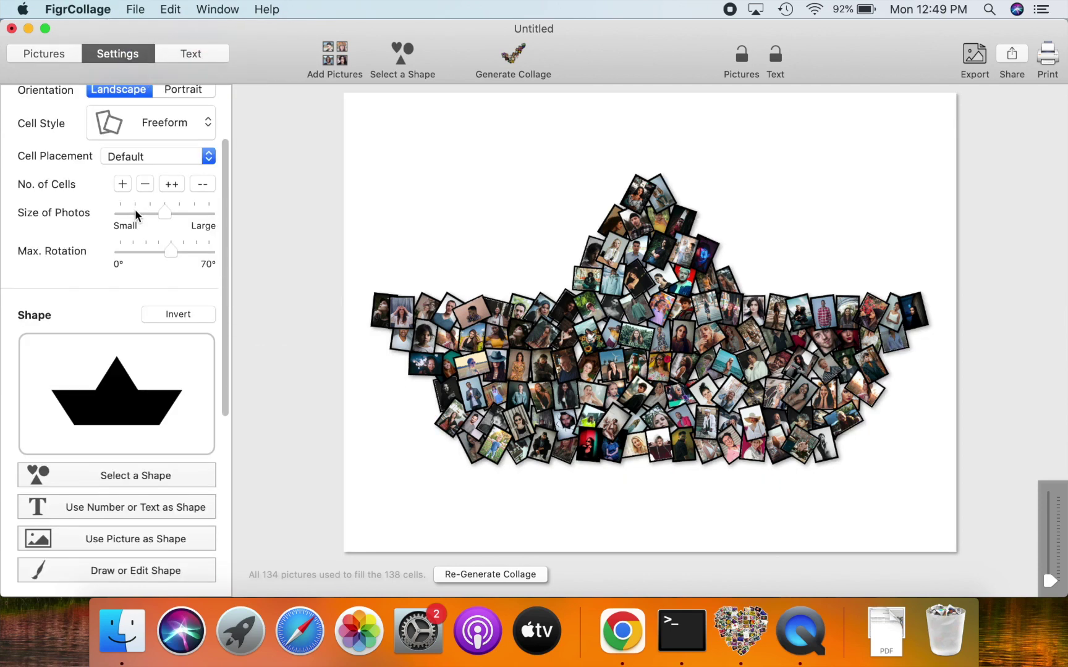
scroll(135, 209, "up", 3)
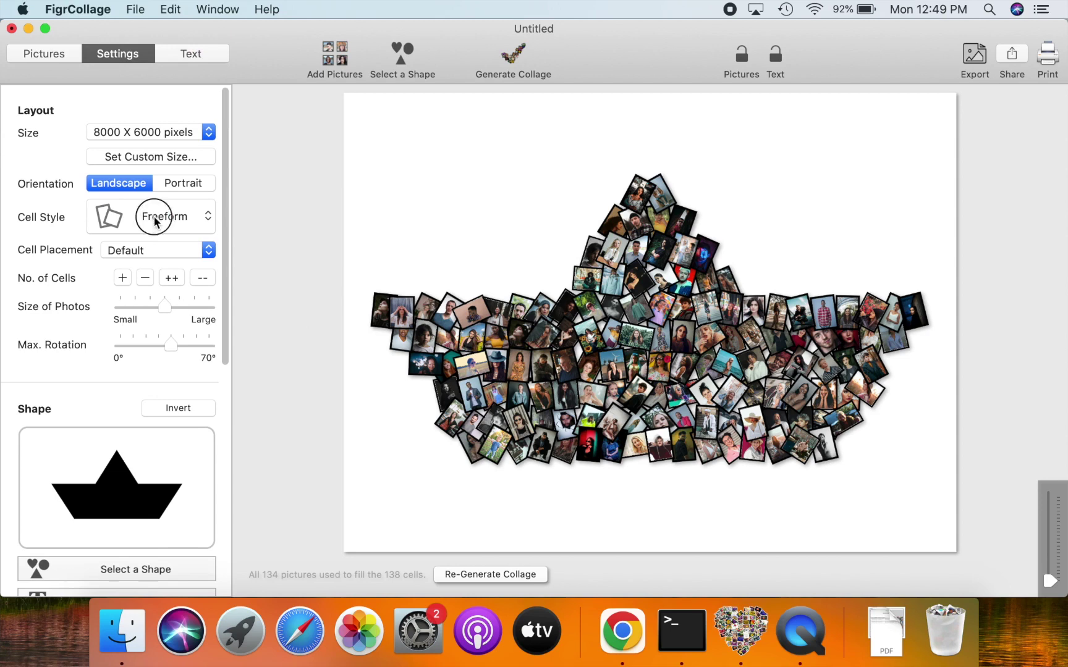
left_click(153, 217)
left_click(164, 260)
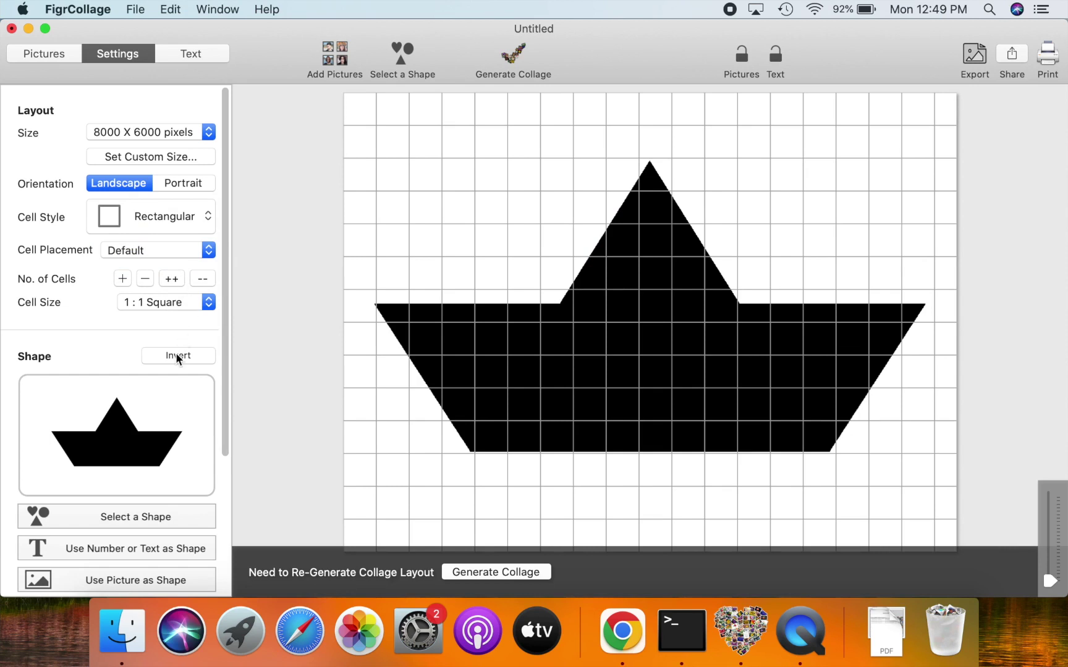
- Use the number 25 in Helvetica as the collage shape, and generate the collage
scroll(175, 358, "down", 5)
left_click(129, 434)
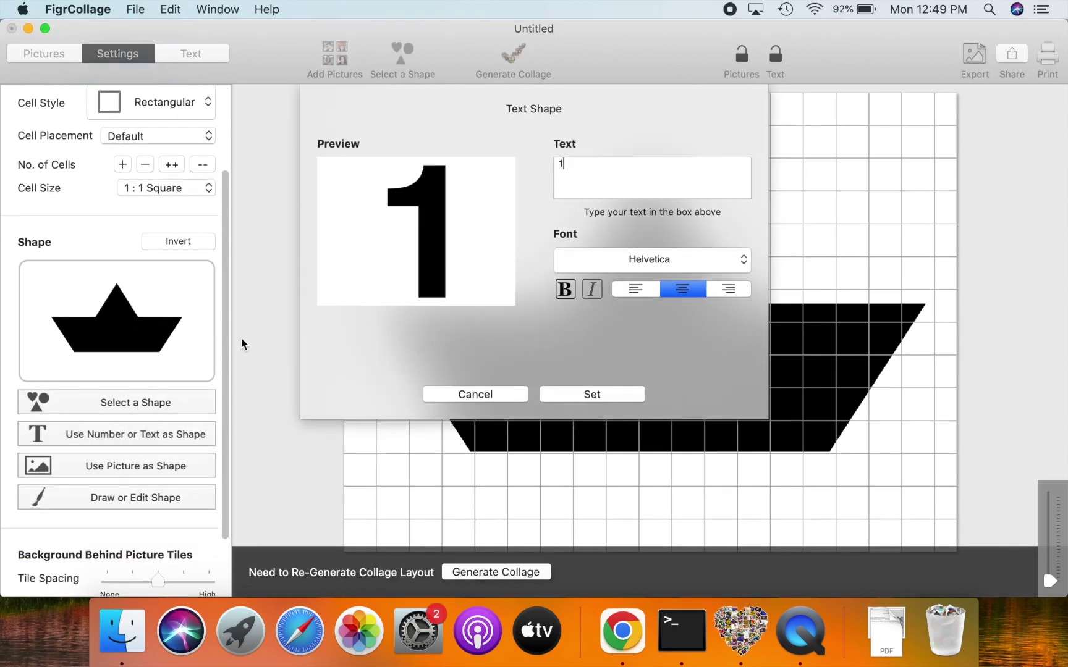
key("BackSpace")
type("25")
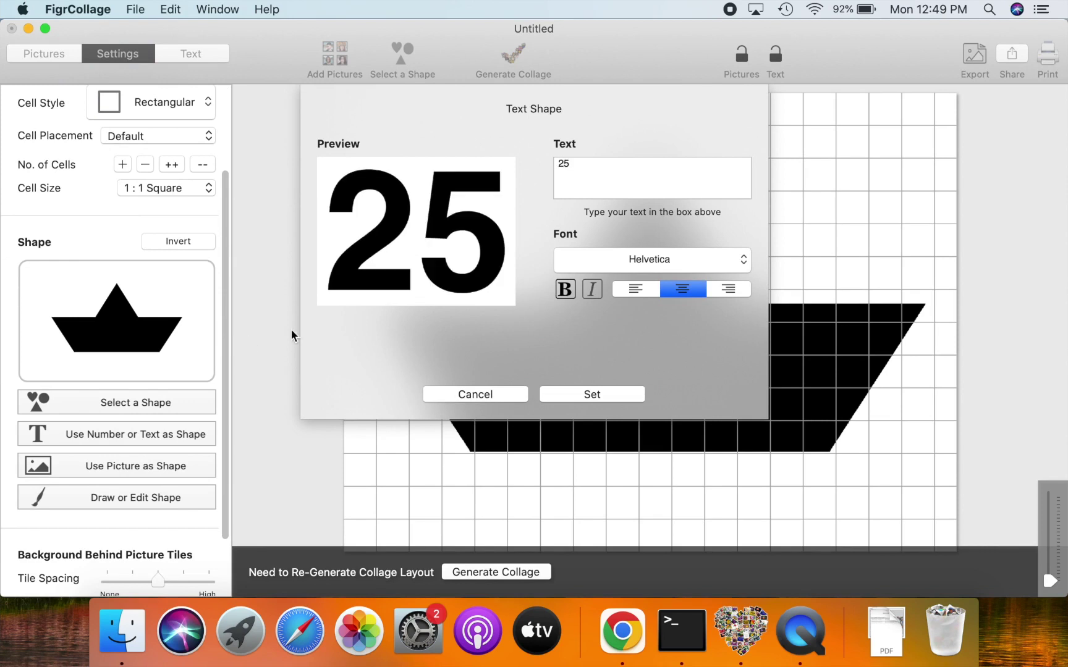
left_click(610, 394)
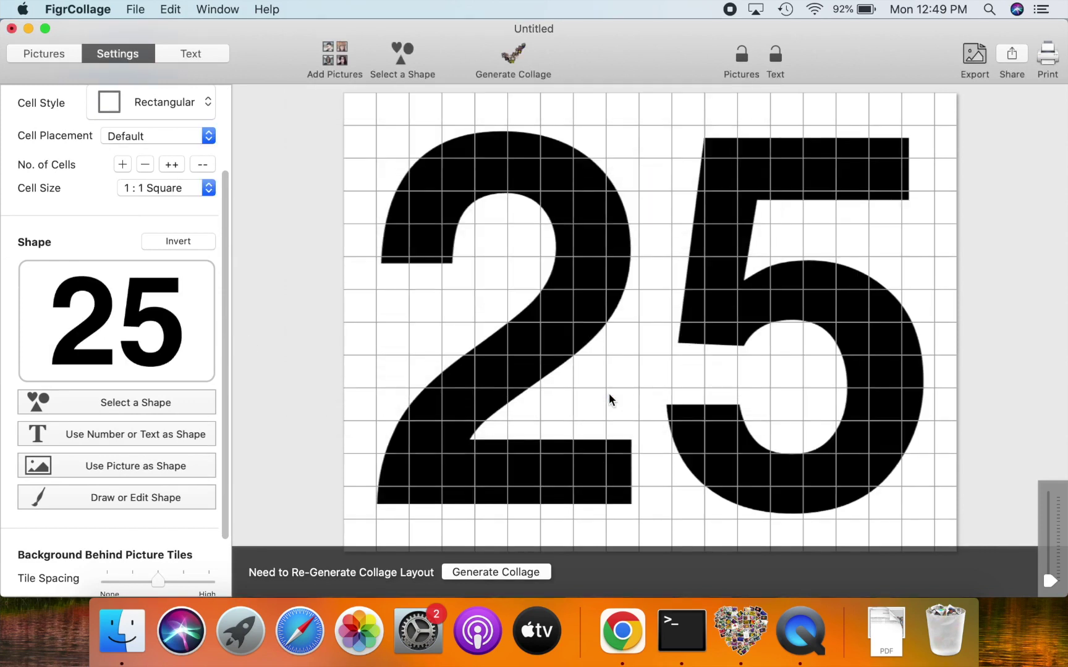
left_click(507, 574)
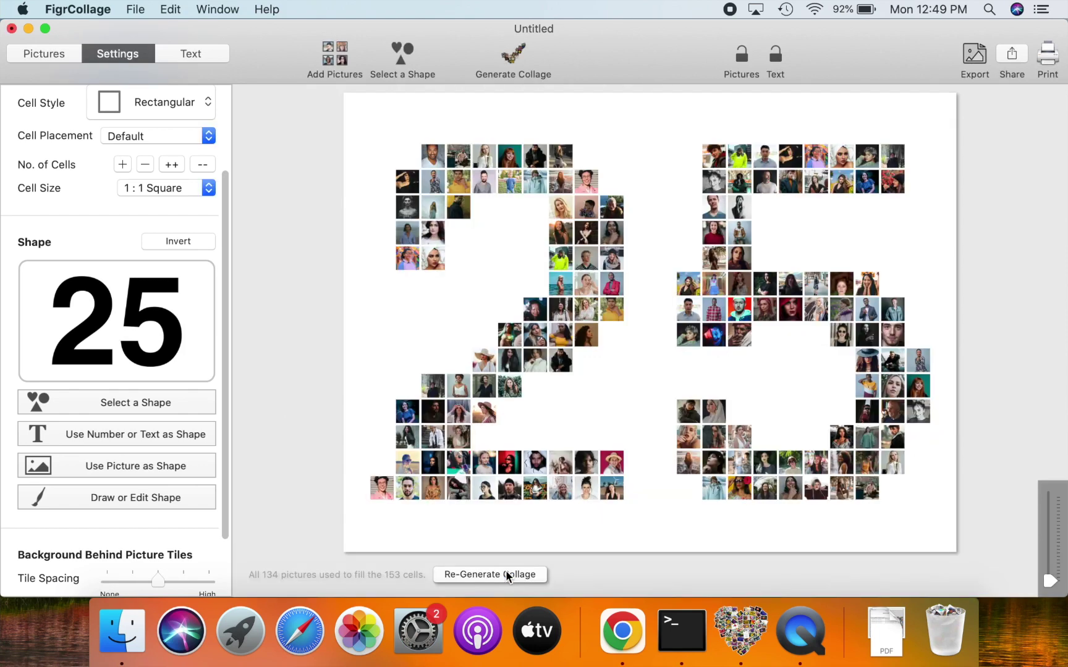
- Try higher and lower tile spacings on the 25 collage, and return the spacing to the middle setting
scroll(162, 492, "down", 3)
scroll(162, 492, "down", 2)
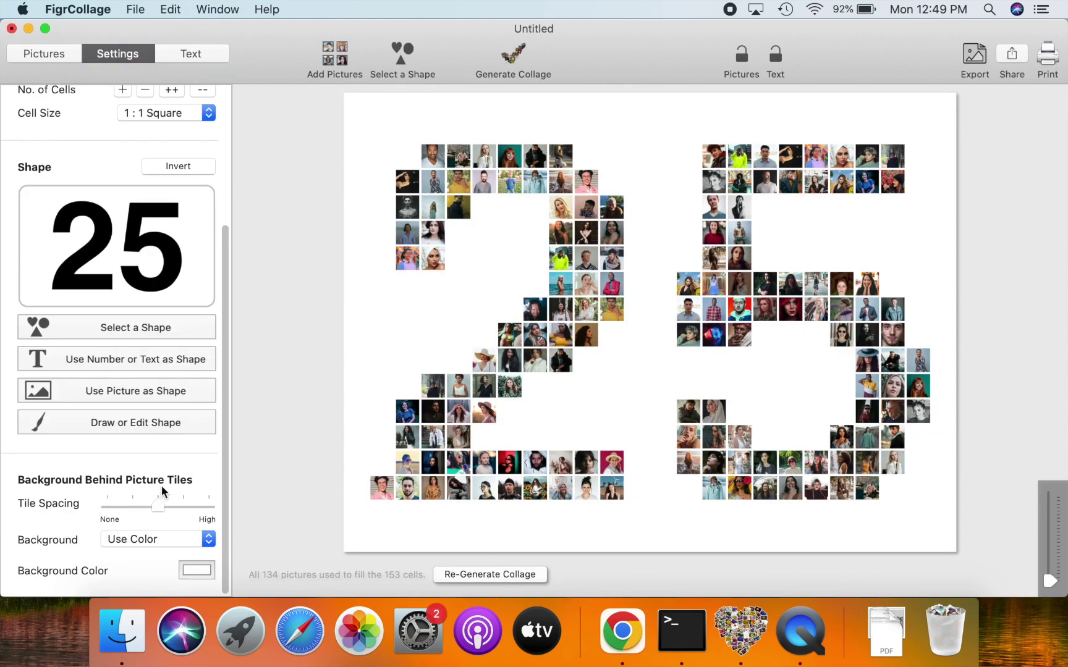
left_click(182, 504)
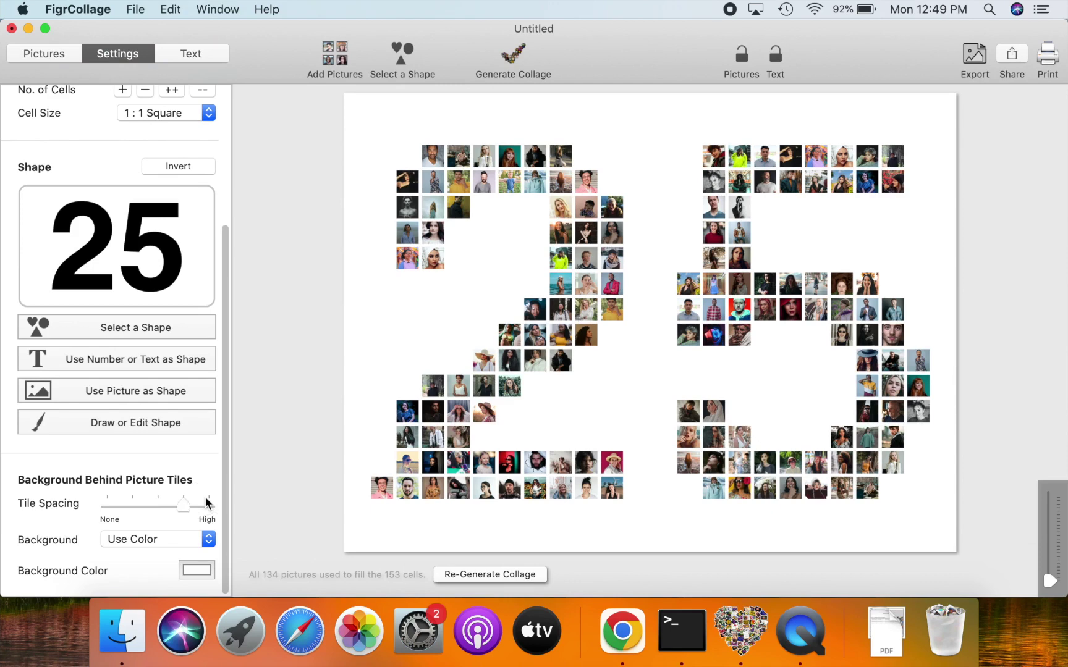
left_click(205, 499)
left_click(134, 506)
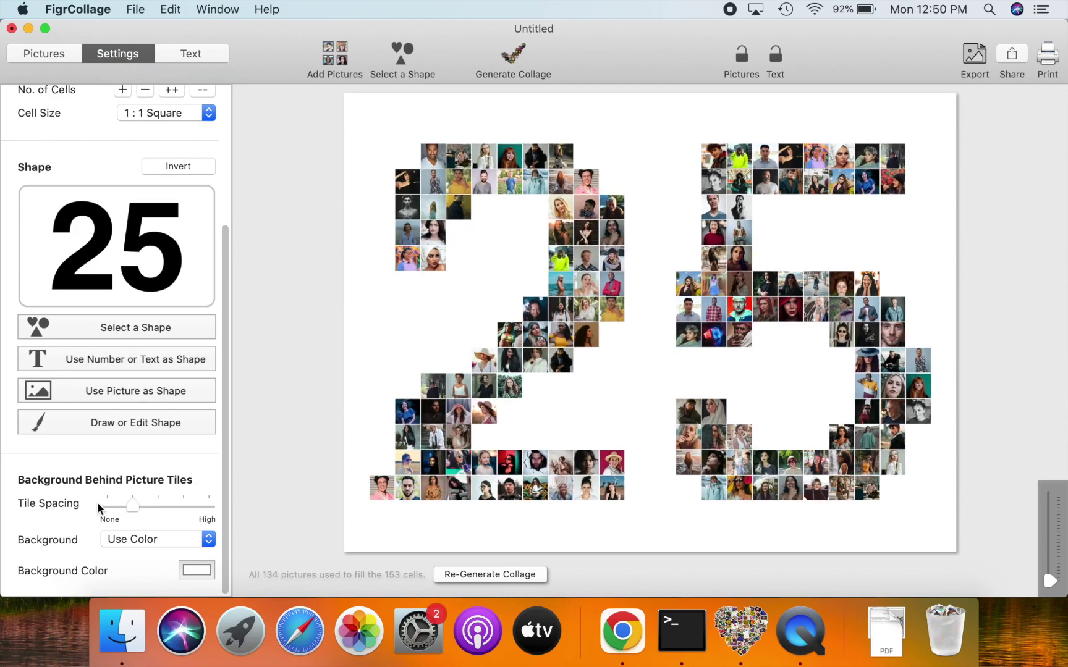
left_click(158, 503)
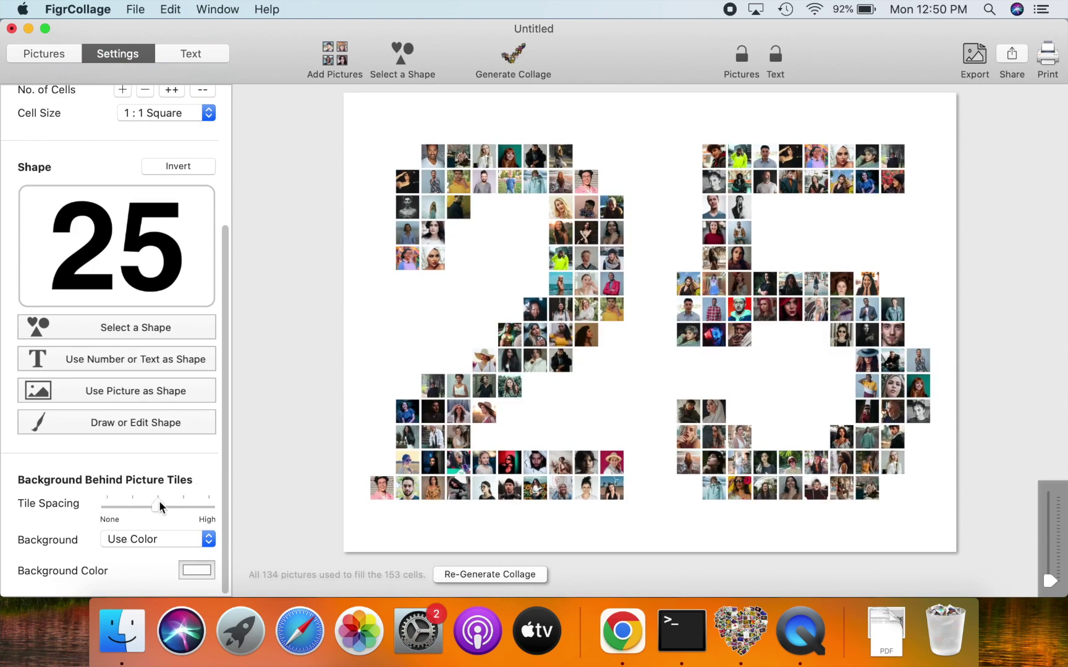
- Move the picture from the lower-left corner of the 2 to the empty spot above its base, and crop it closely around the face
left_click_drag(381, 488, 484, 438)
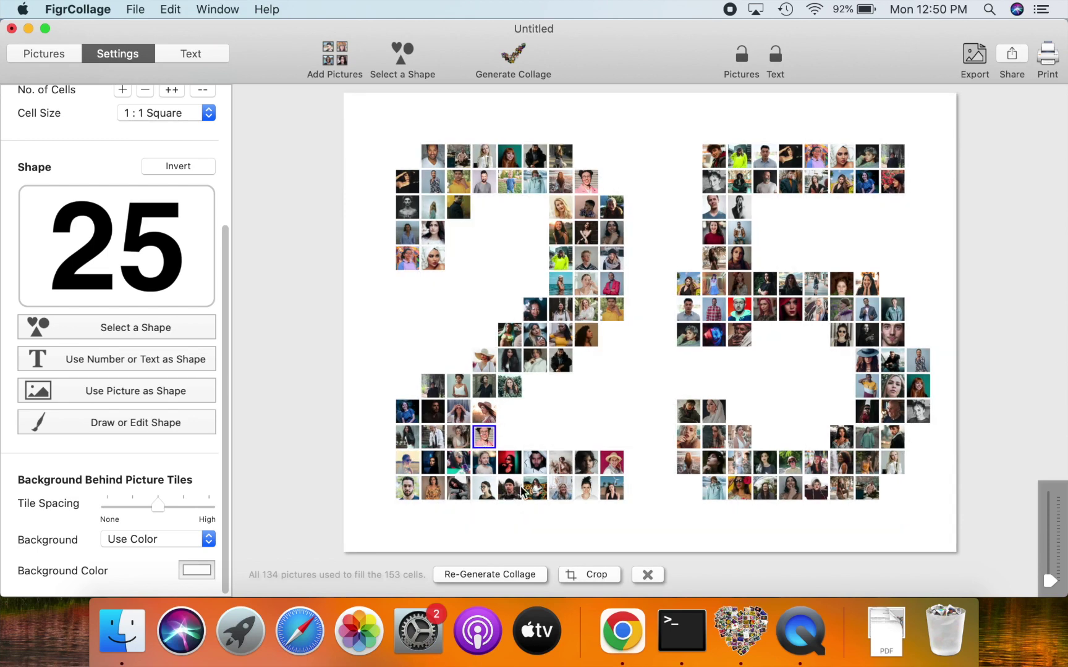
left_click(597, 576)
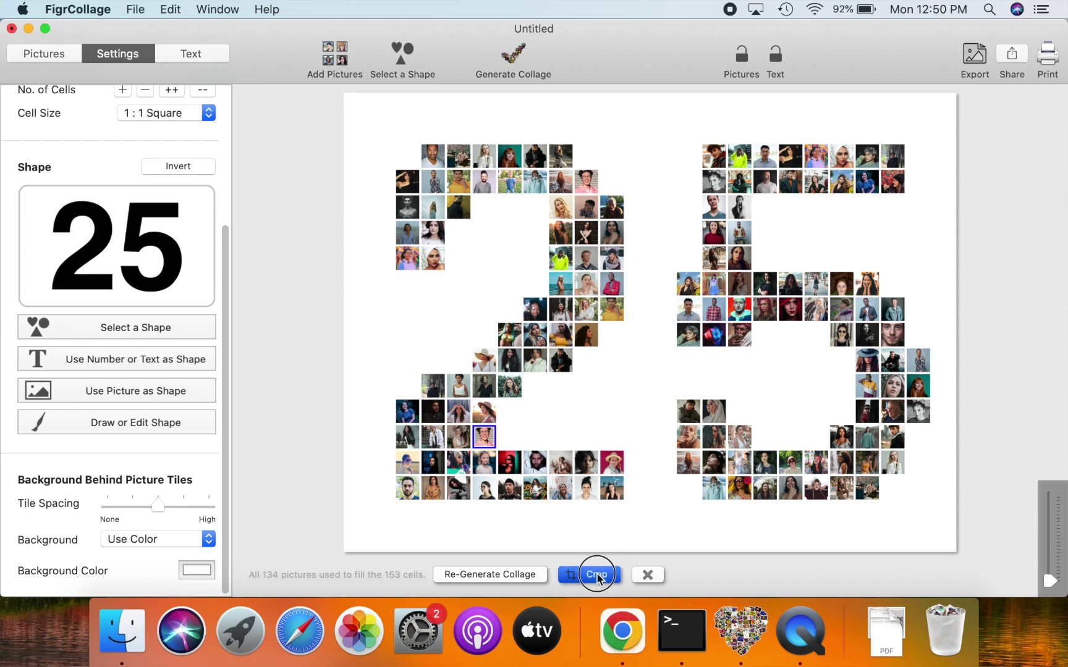
left_click_drag(624, 410, 581, 288)
left_click(743, 476)
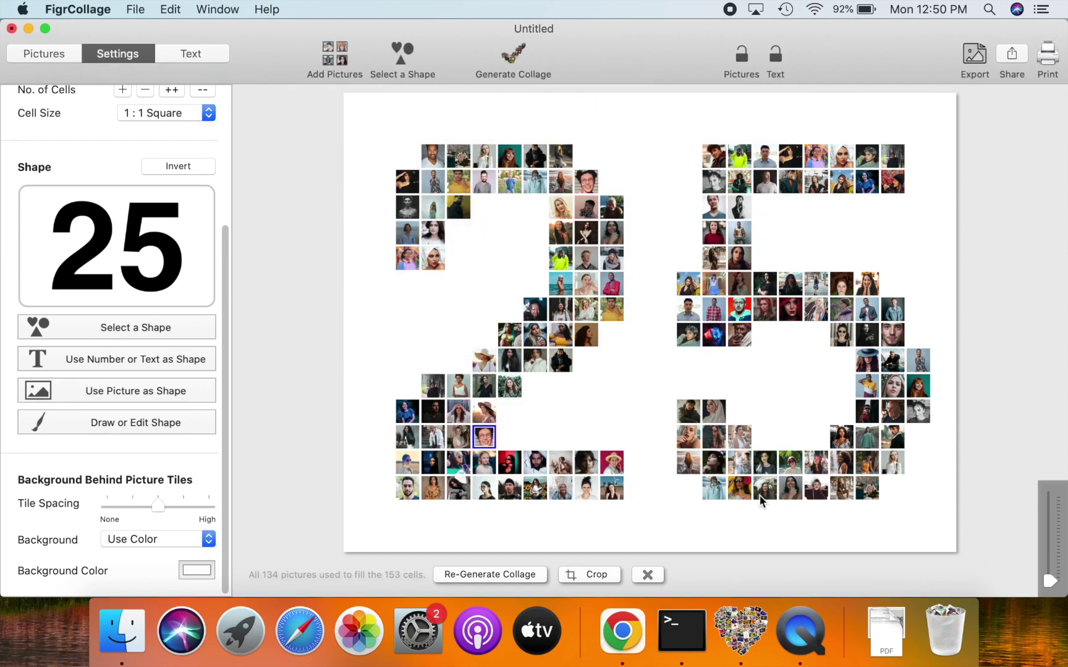
- Remove the moved picture from the 2, and put the portrait of the man in a white T-shirt in its place
left_click(645, 577)
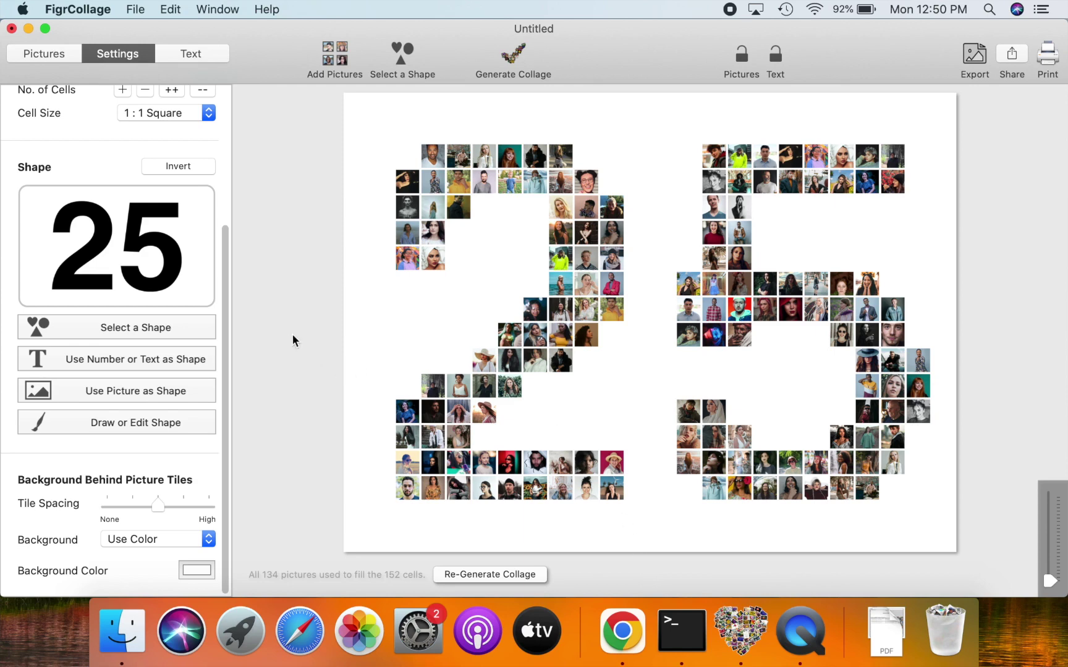
left_click(46, 56)
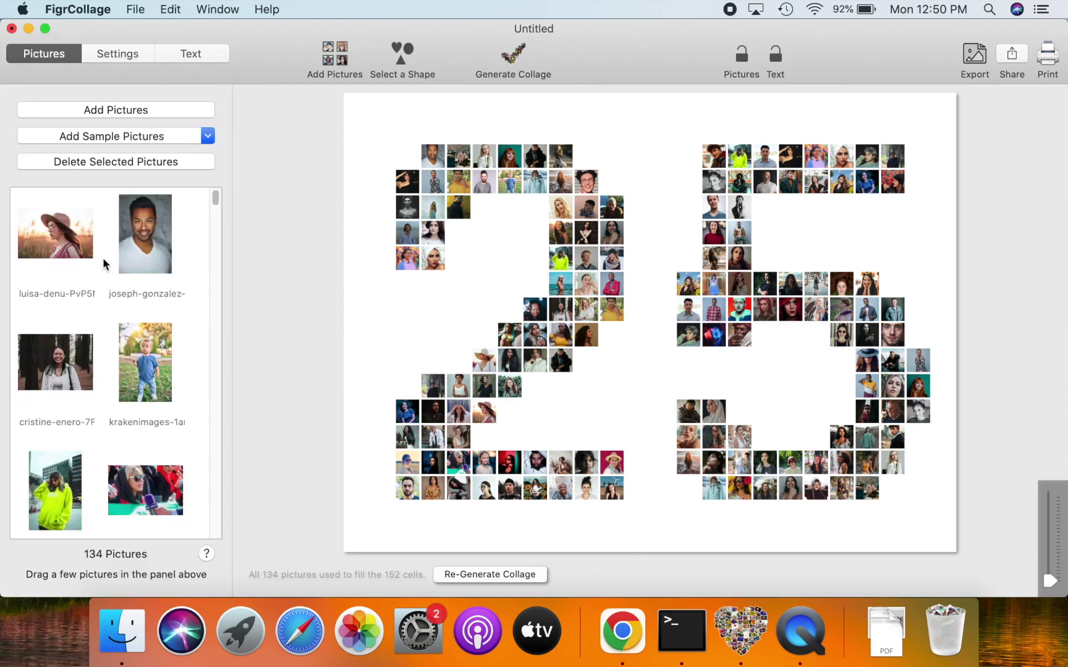
left_click_drag(145, 247, 486, 440)
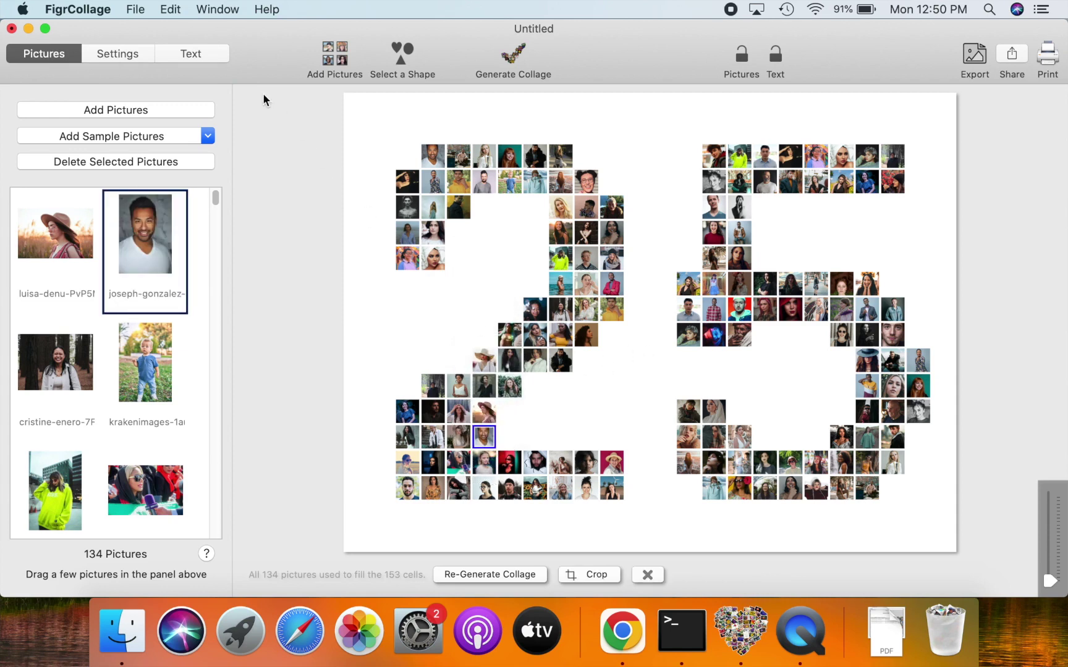
- Set the cell placement to Shape Masked and generate the collage
left_click(131, 60)
scroll(141, 208, "up", 5)
left_click(156, 254)
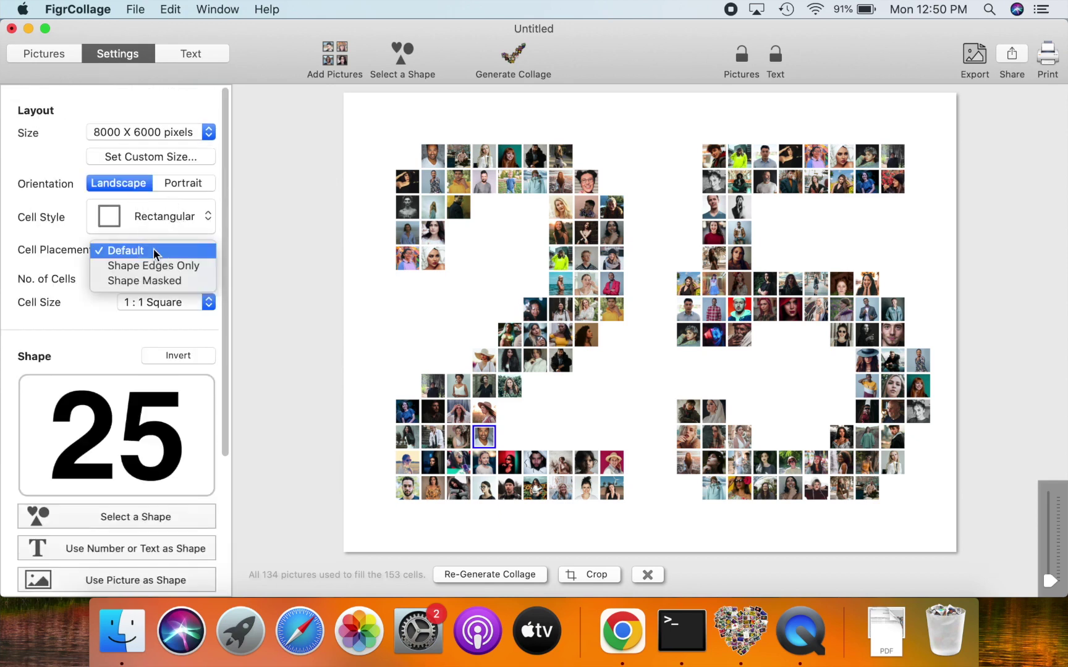
key("Escape")
left_click(157, 286)
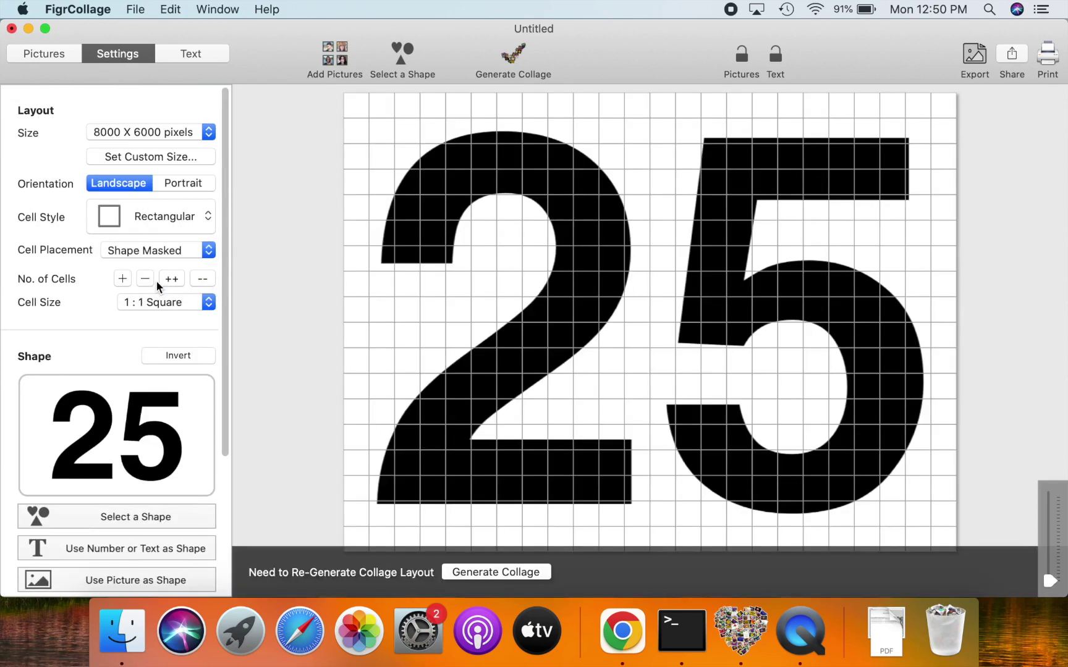
left_click(514, 567)
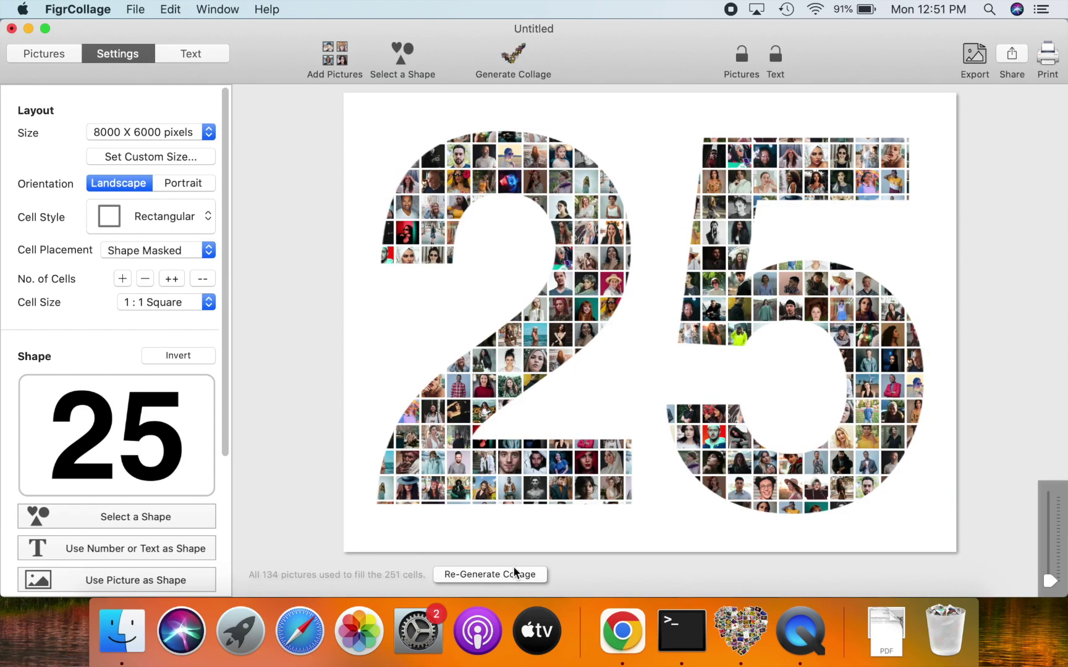
- Edit the 25 shape by shrinking it and moving it up on the canvas, apply it, and generate the collage
scroll(154, 413, "down", 3)
scroll(155, 414, "down", 4)
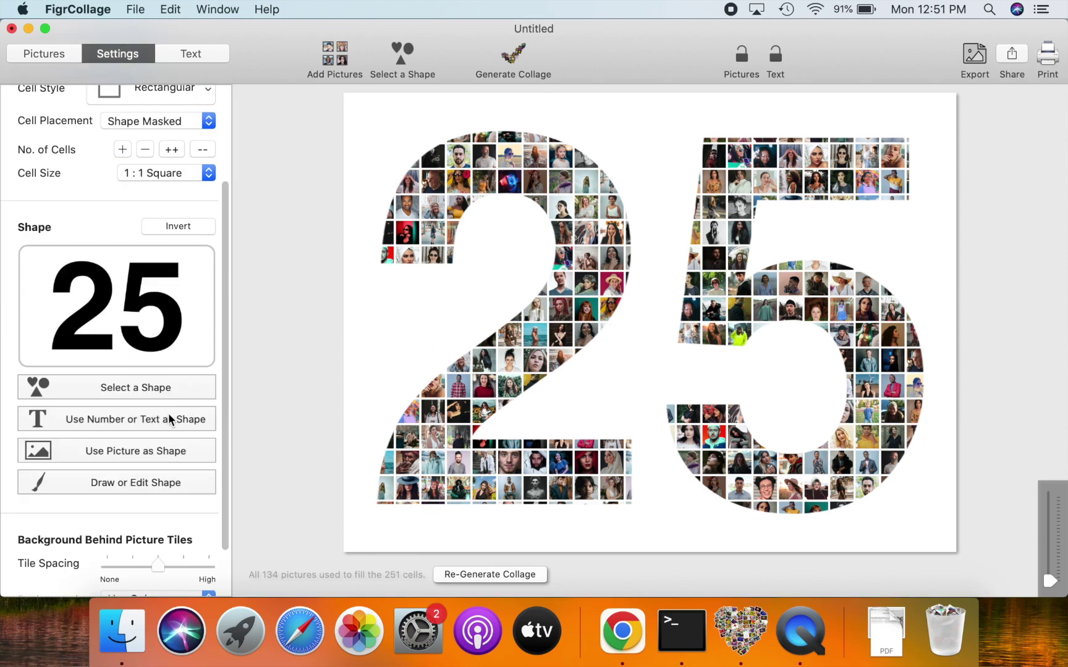
left_click(123, 481)
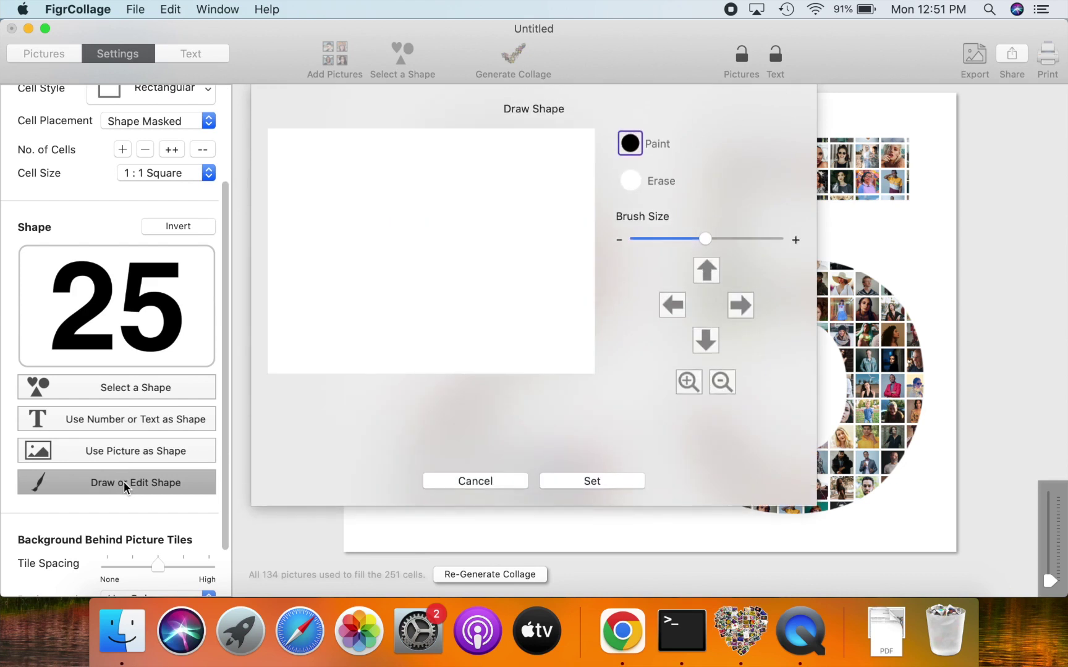
left_click(722, 382)
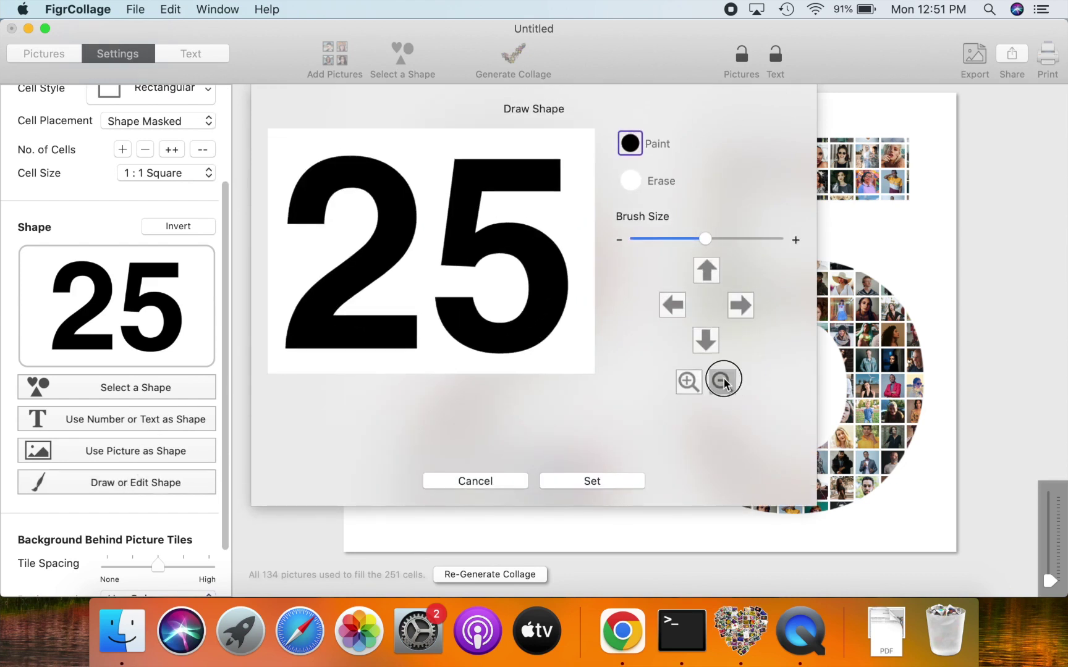
left_click(705, 270)
left_click(745, 306)
left_click(672, 304)
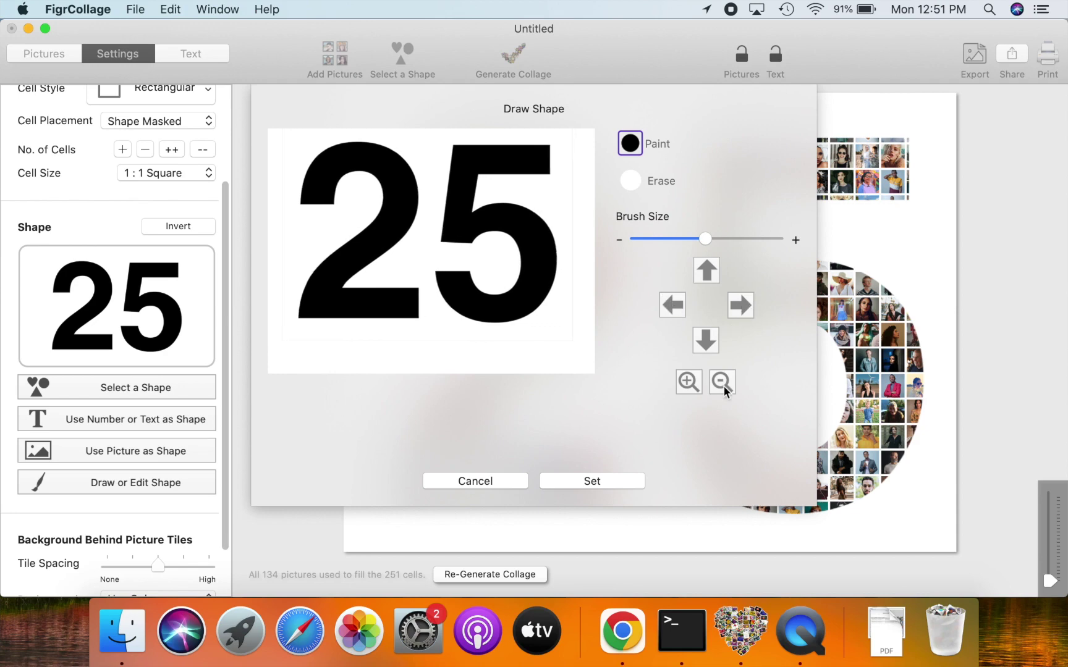
left_click(608, 480)
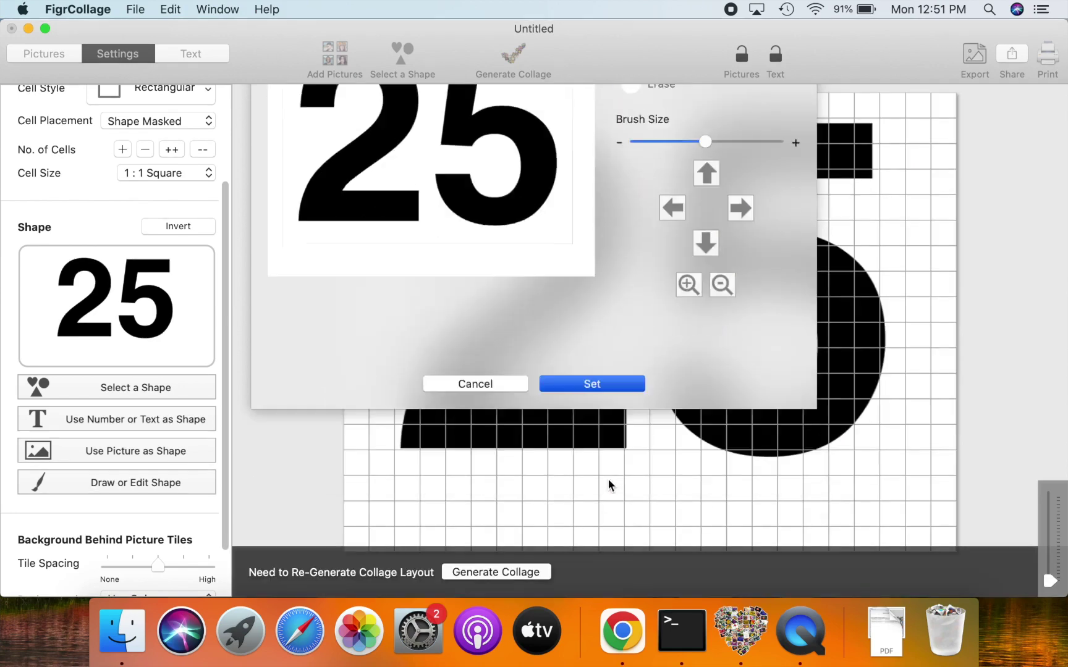
left_click(507, 571)
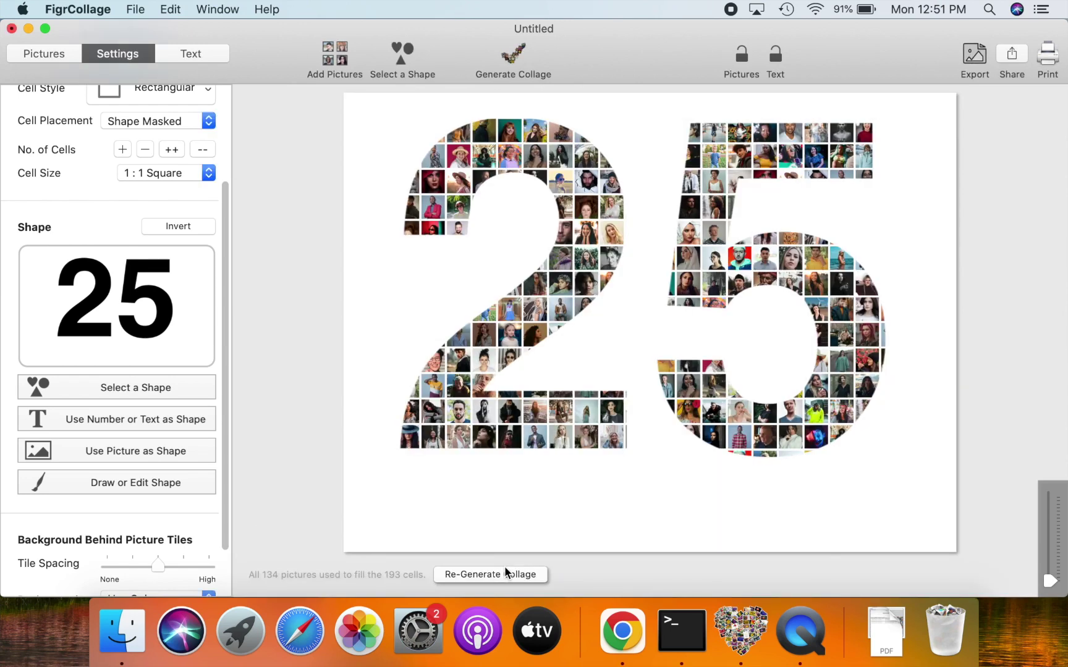
- Add the text "Happy Birthday" to the collage, placed in the empty area below the 25
left_click(200, 56)
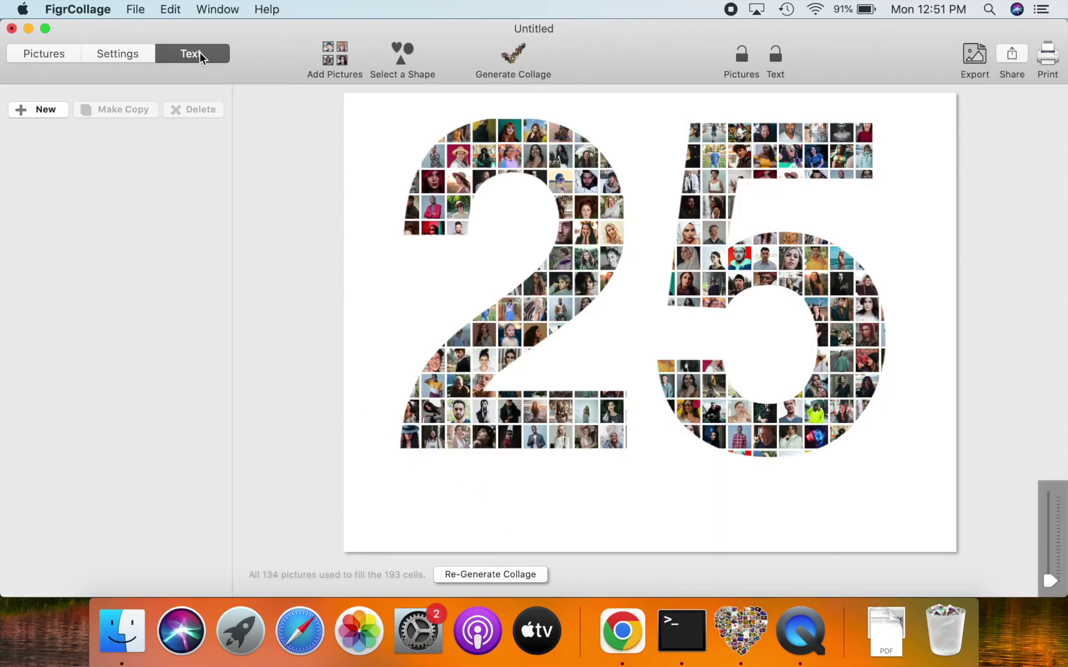
left_click(66, 109)
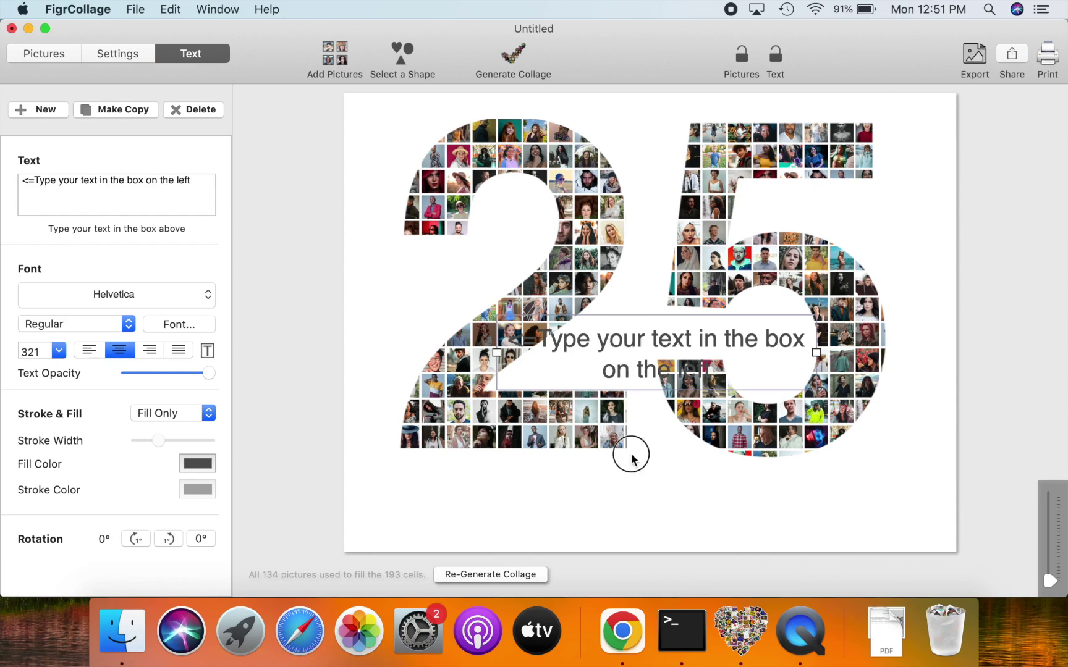
left_click(617, 530)
left_click_drag(617, 530, 615, 504)
key("super+a")
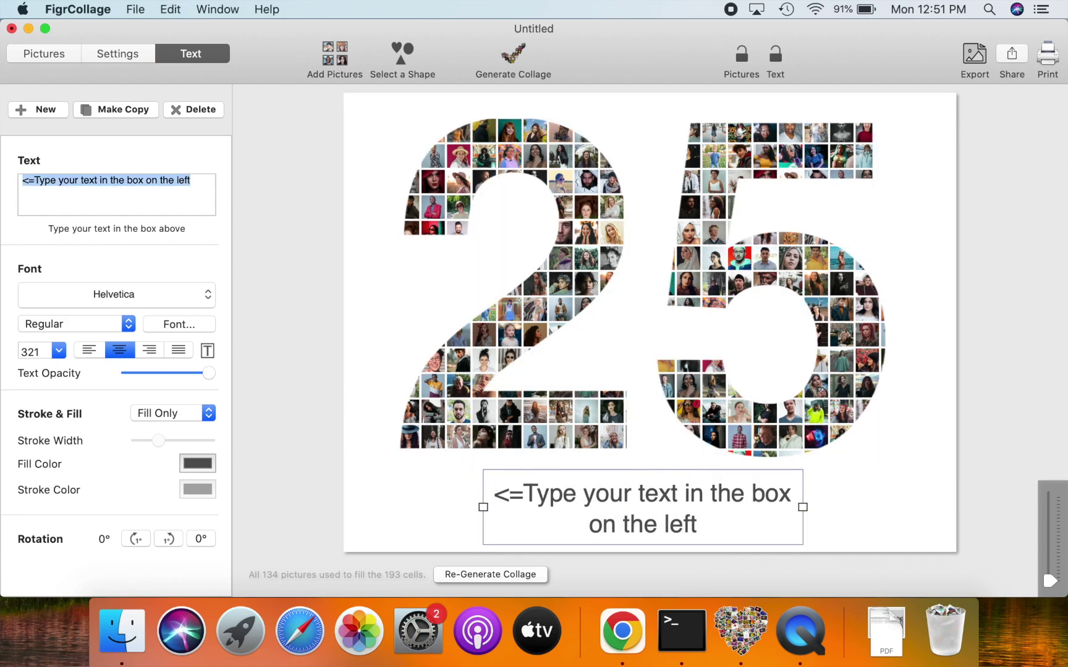
type("Happy Birthday")
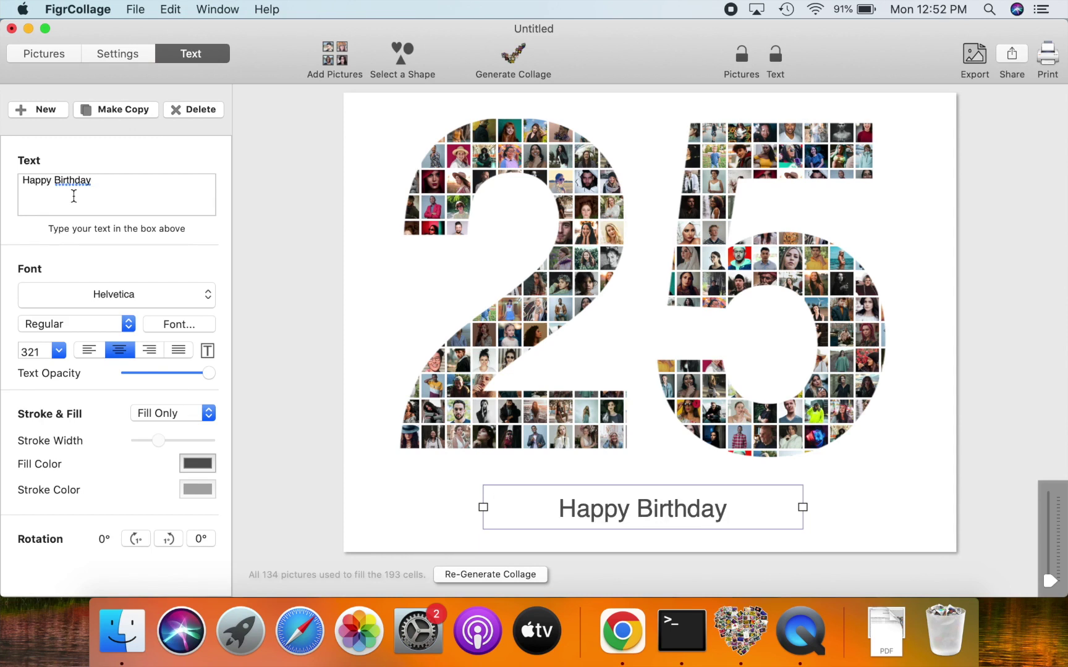
- Set the Happy Birthday text's font size to 800 and widen its text box to fit on one line
double_click(37, 351)
type("800")
key("Return")
left_click_drag(803, 507, 945, 496)
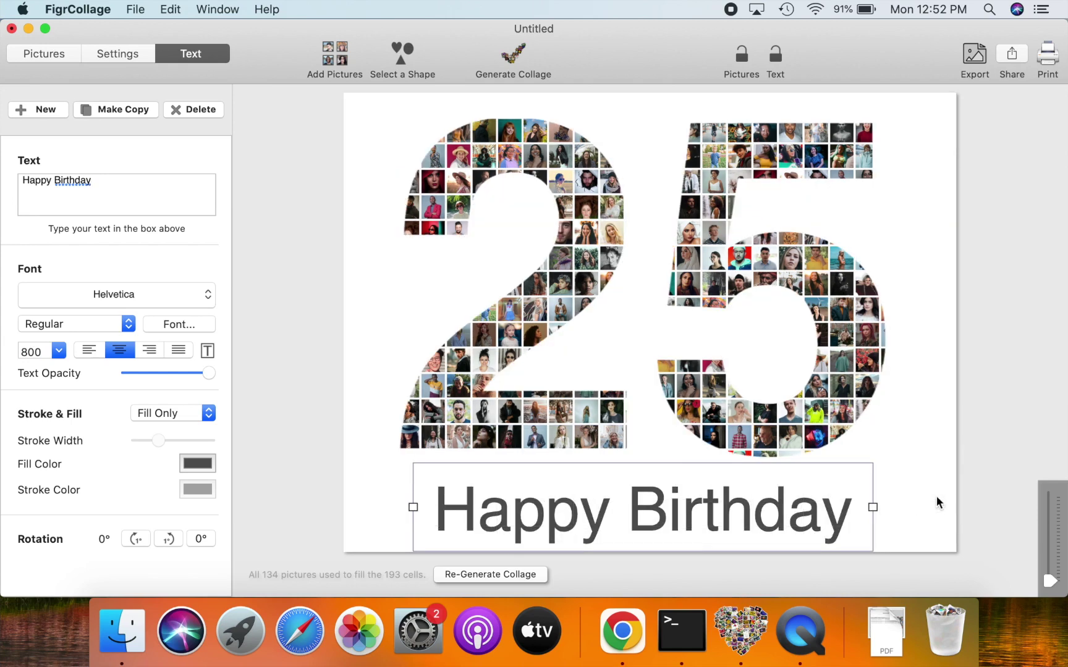
- Set the Happy Birthday text's fill color to Black from the Apple color palette and close the color picker
left_click(197, 463)
scroll(172, 227, "up", 3)
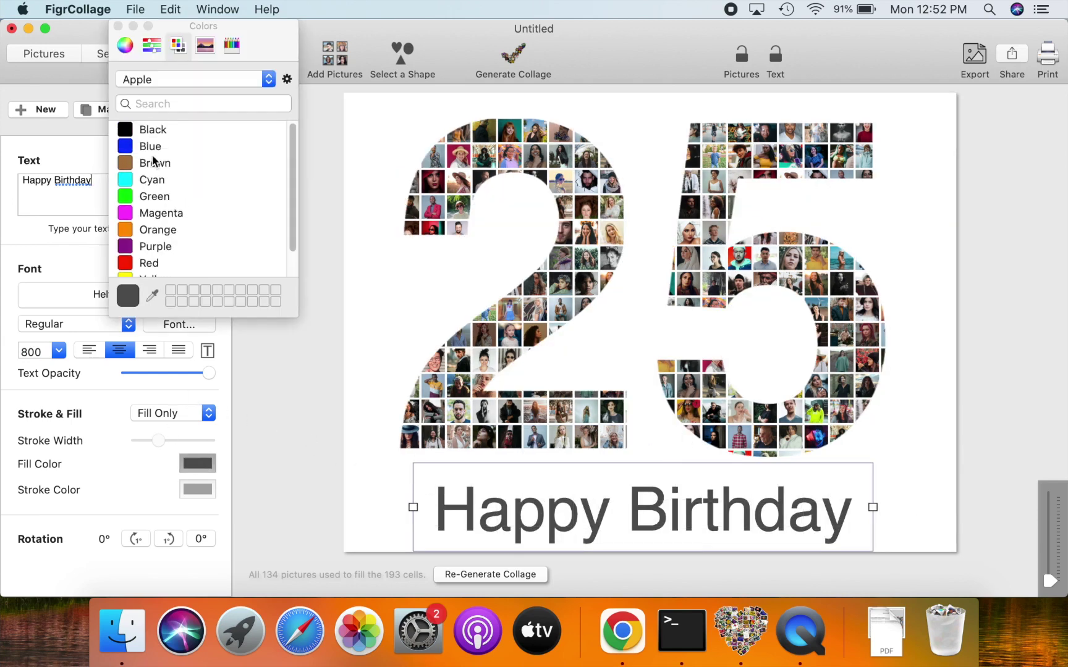
left_click(148, 129)
left_click(118, 26)
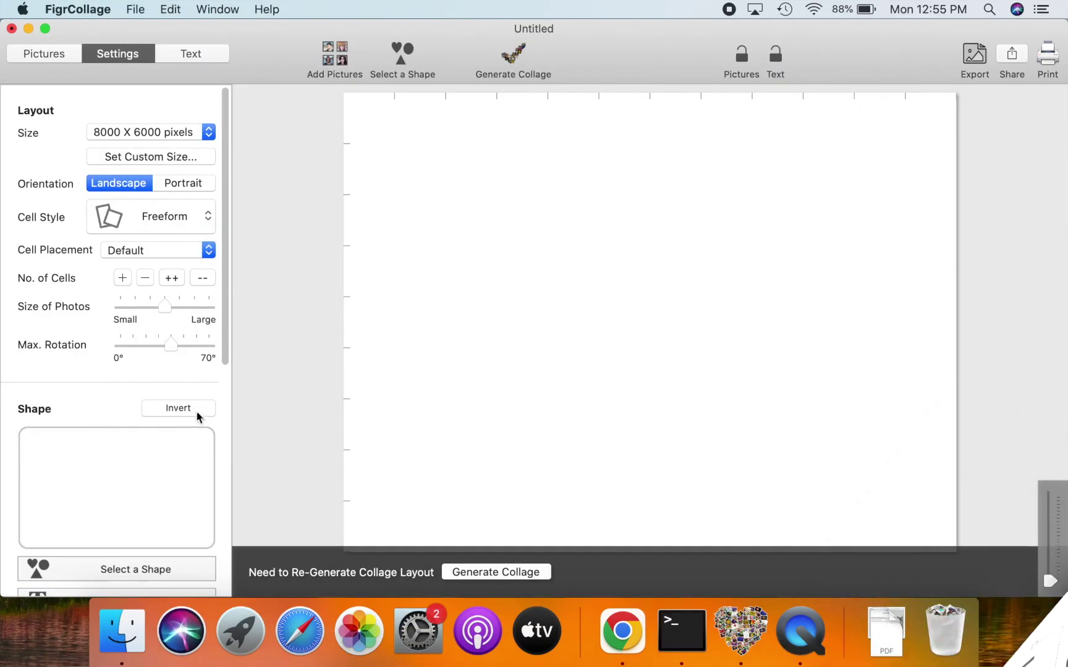
- Set a text shape reading "Thank You" on two lines as the collage shape
scroll(174, 465, "down", 3)
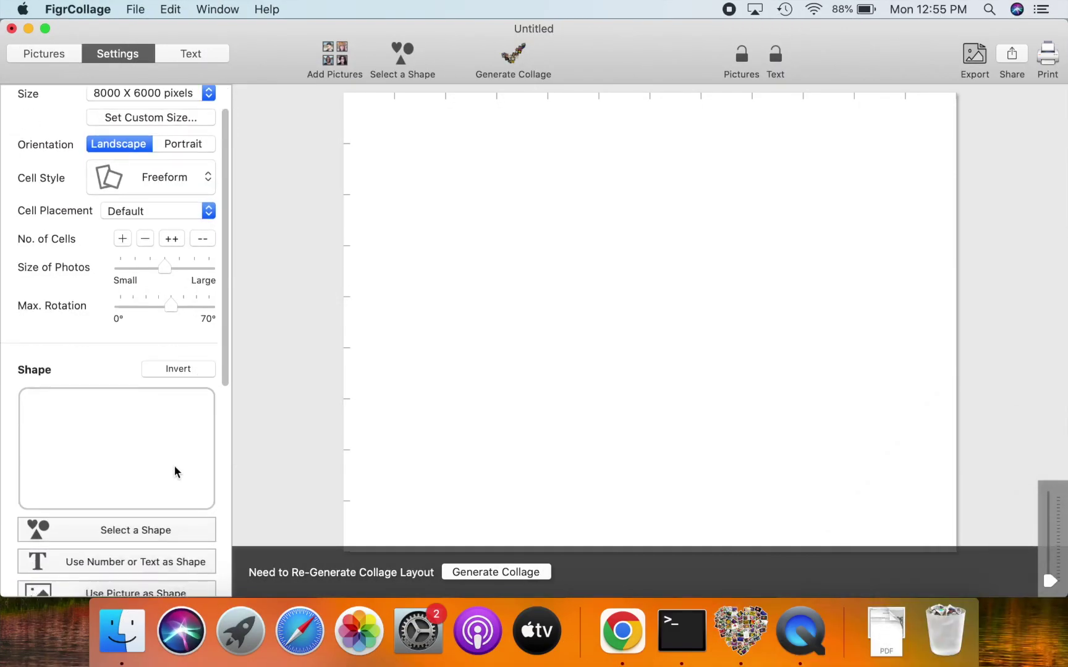
left_click(138, 523)
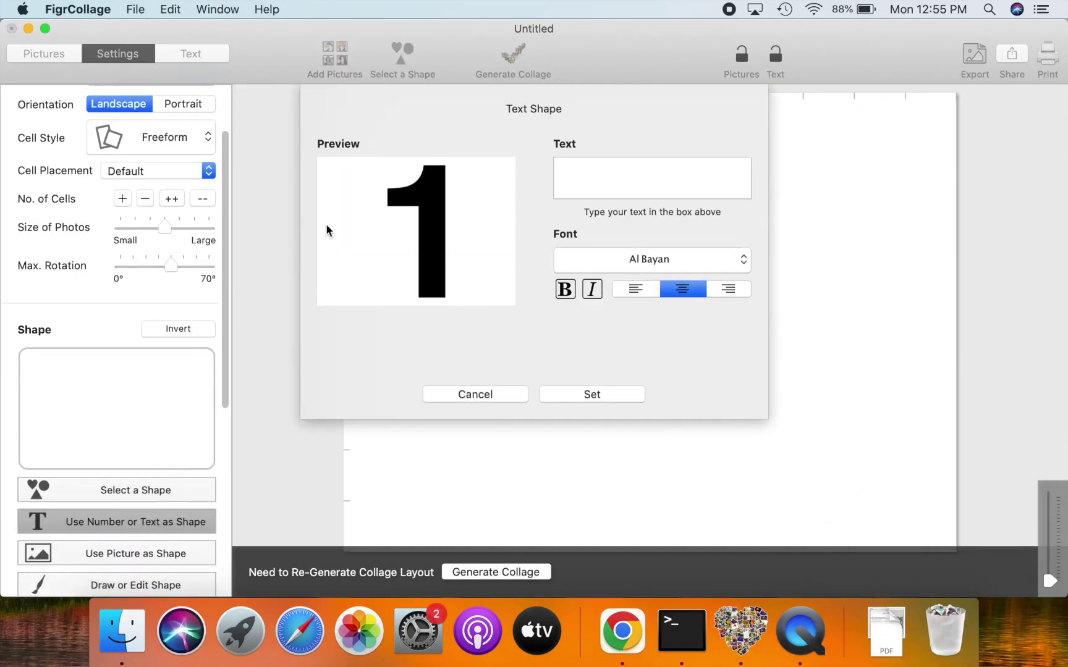
left_click(556, 165)
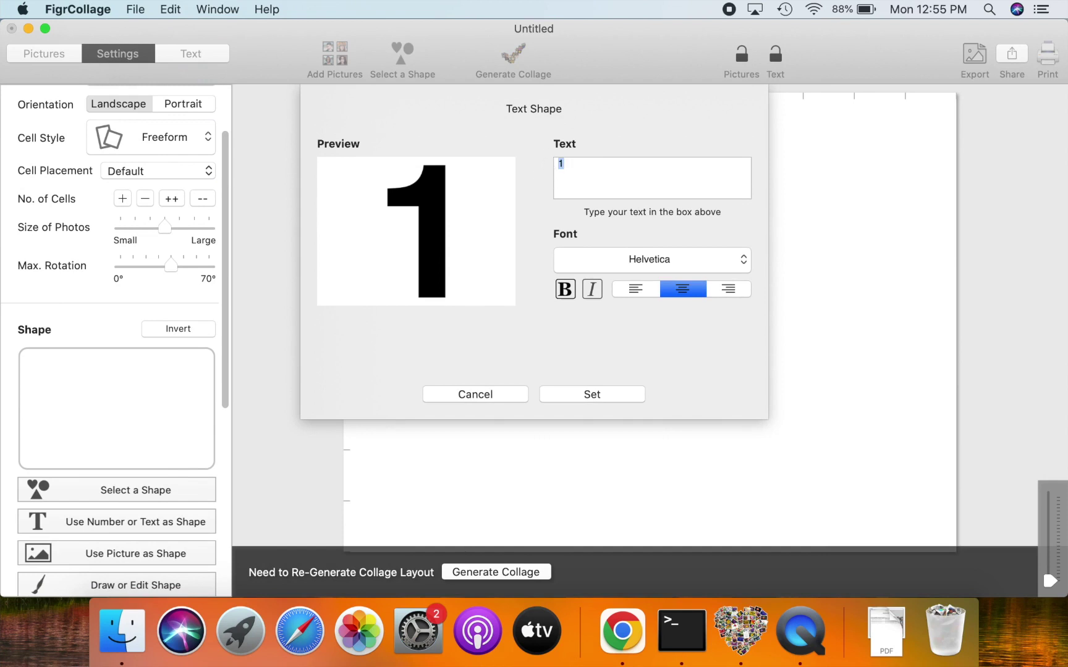
type("Tj")
key("BackSpace")
type("hank")
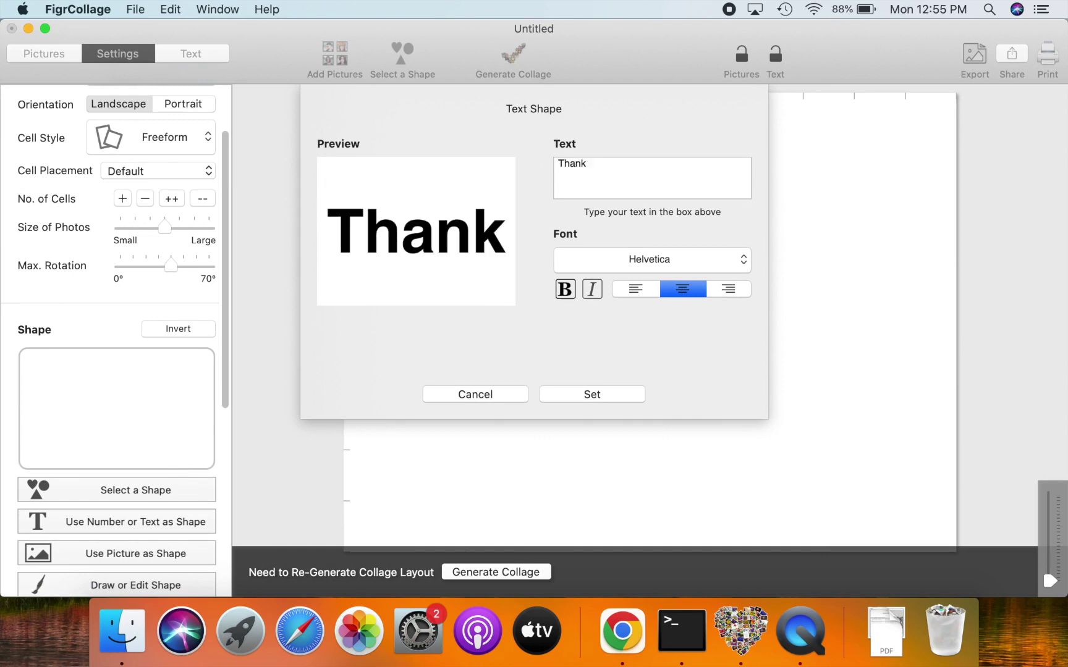
key("Return")
type("You")
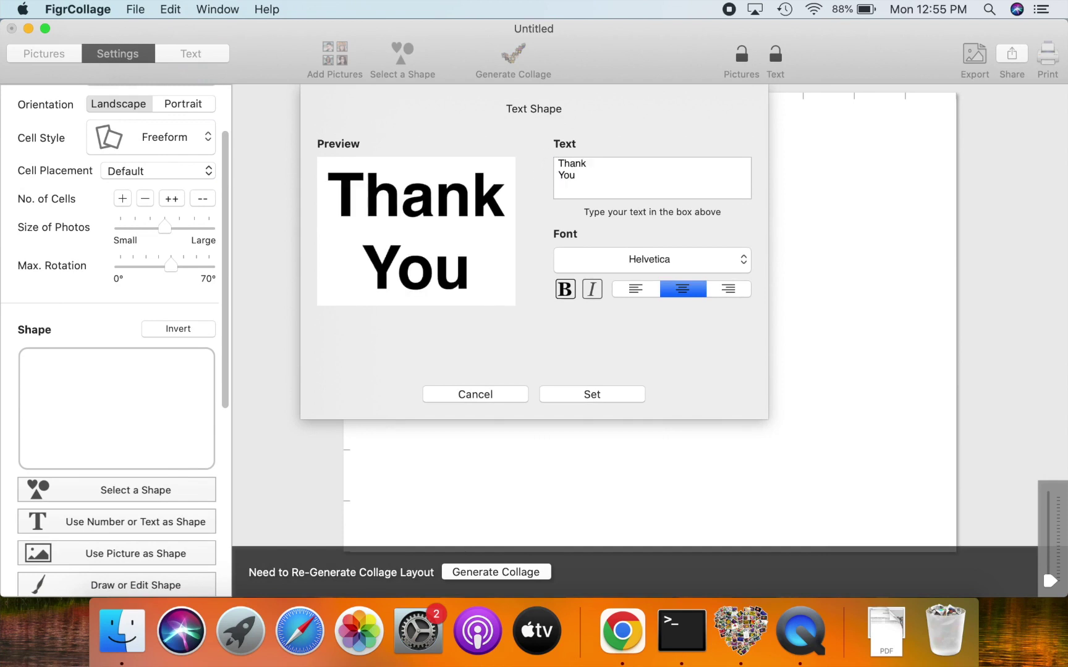
left_click(601, 394)
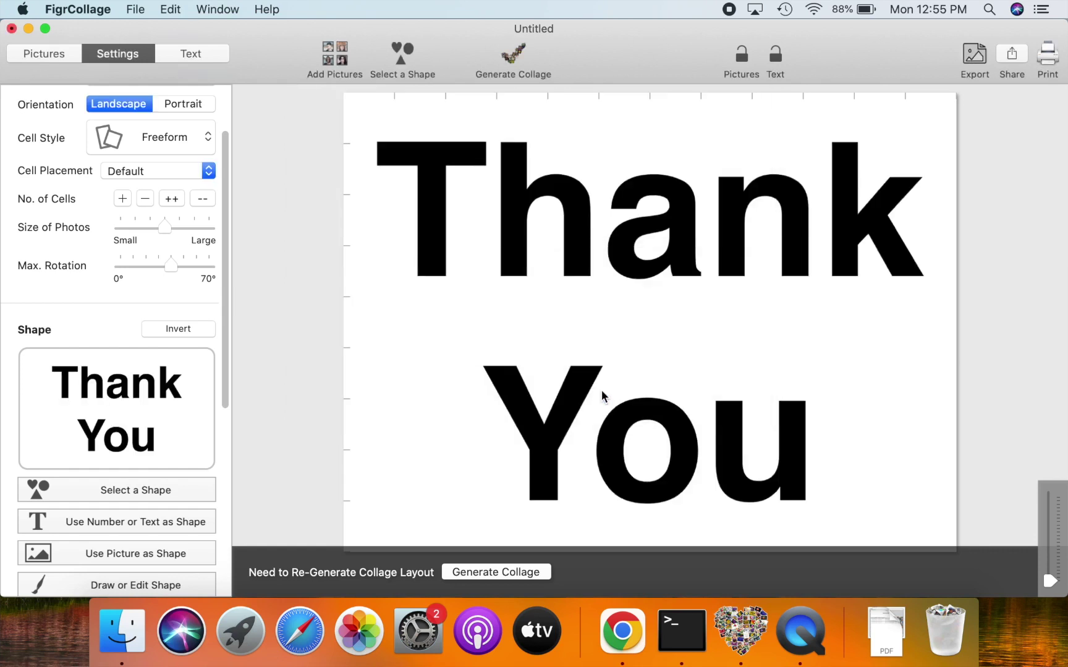